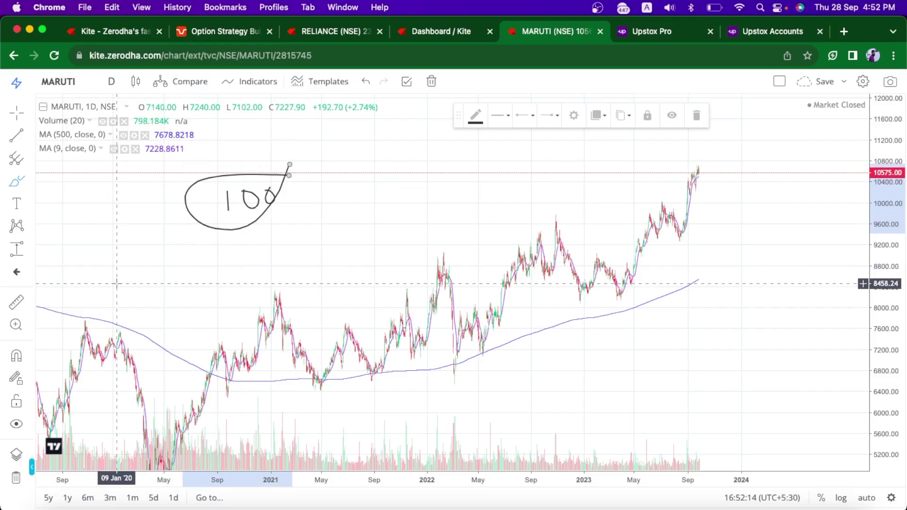
# Clear the existing chart drawings, handwrite "100" with the brush and sketch two curved arrows beside it
pyautogui.click(16, 478)
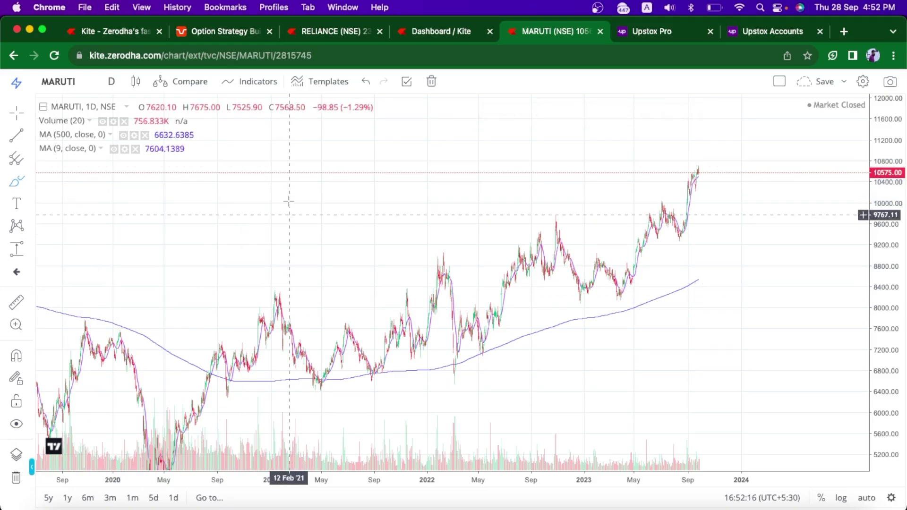
pyautogui.moveTo(289, 204)
pyautogui.mouseDown()
pyautogui.moveTo(293, 228)
pyautogui.moveTo(312, 212)
pyautogui.moveTo(331, 218)
pyautogui.moveTo(306, 211)
pyautogui.moveTo(330, 198)
pyautogui.mouseUp()
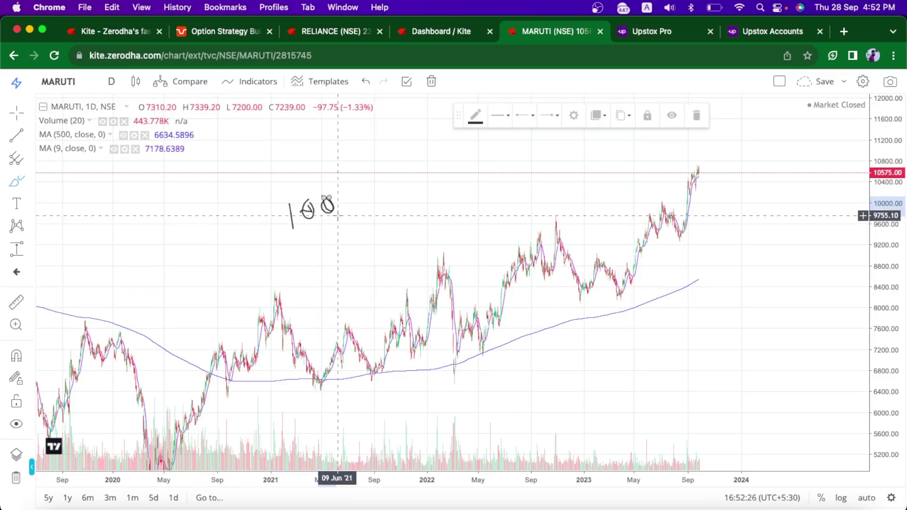
pyautogui.moveTo(547, 226); pyautogui.dragTo(485, 247)
pyautogui.moveTo(482, 235)
pyautogui.mouseDown()
pyautogui.moveTo(489, 252)
pyautogui.moveTo(506, 245)
pyautogui.mouseUp()
pyautogui.moveTo(488, 210)
pyautogui.mouseDown()
pyautogui.moveTo(459, 215)
pyautogui.moveTo(431, 243)
pyautogui.mouseUp()
pyautogui.moveTo(416, 227)
pyautogui.mouseDown()
pyautogui.moveTo(418, 241)
pyautogui.moveTo(449, 237)
pyautogui.mouseUp()
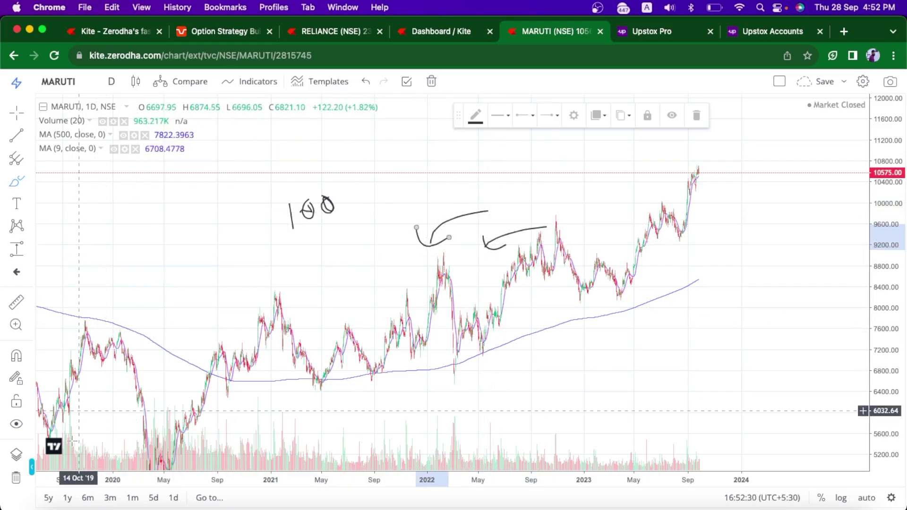
# Clear the drawings and sketch a rising line with horizontal strokes at both ends and a circled, arrow-marked crossing at its middle
pyautogui.click(14, 478)
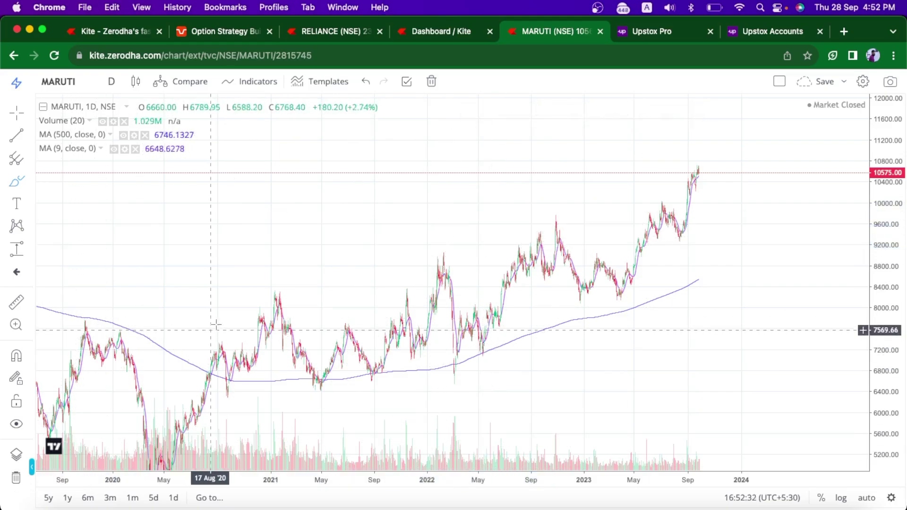
pyautogui.moveTo(174, 325)
pyautogui.mouseDown()
pyautogui.moveTo(222, 319)
pyautogui.moveTo(446, 135)
pyautogui.mouseUp()
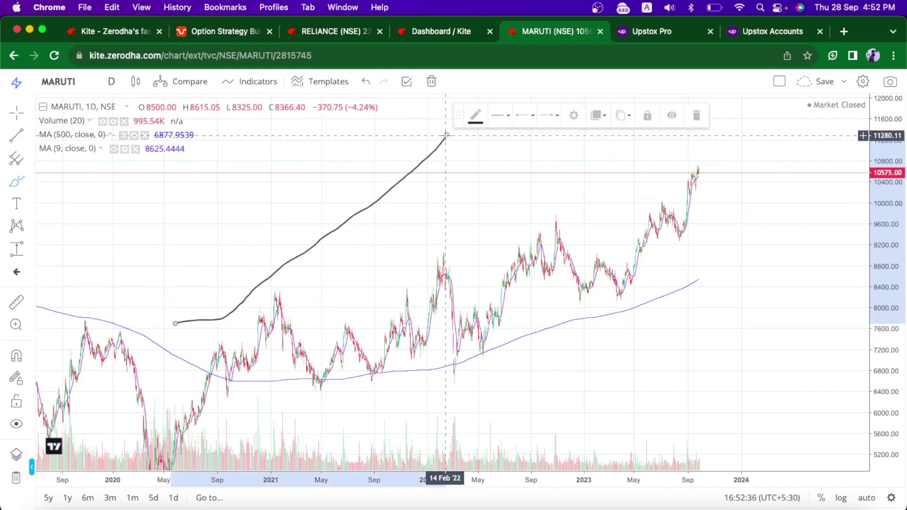
pyautogui.moveTo(293, 223)
pyautogui.mouseDown()
pyautogui.moveTo(383, 230)
pyautogui.moveTo(330, 208)
pyautogui.moveTo(313, 249)
pyautogui.moveTo(354, 210)
pyautogui.mouseUp()
pyautogui.moveTo(324, 166)
pyautogui.mouseDown()
pyautogui.moveTo(327, 200)
pyautogui.moveTo(348, 187)
pyautogui.mouseUp()
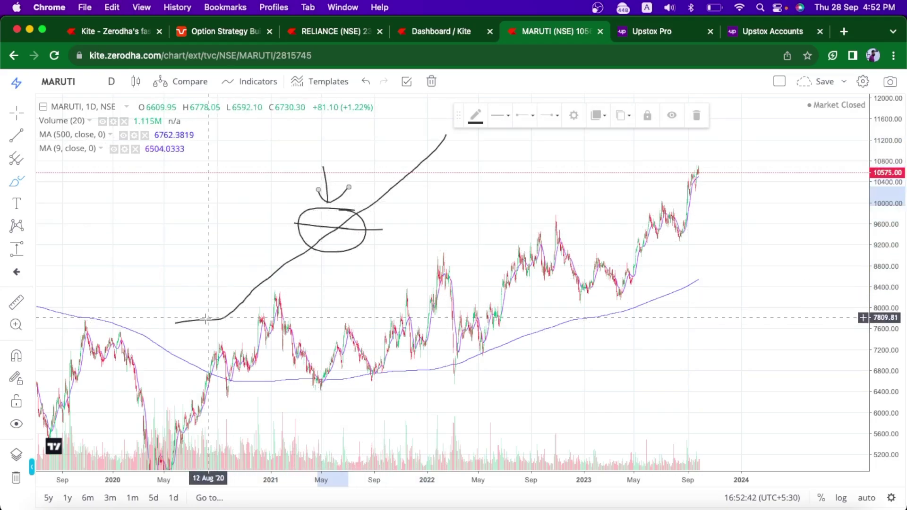
pyautogui.moveTo(192, 323); pyautogui.dragTo(265, 325)
pyautogui.moveTo(417, 131); pyautogui.dragTo(475, 132)
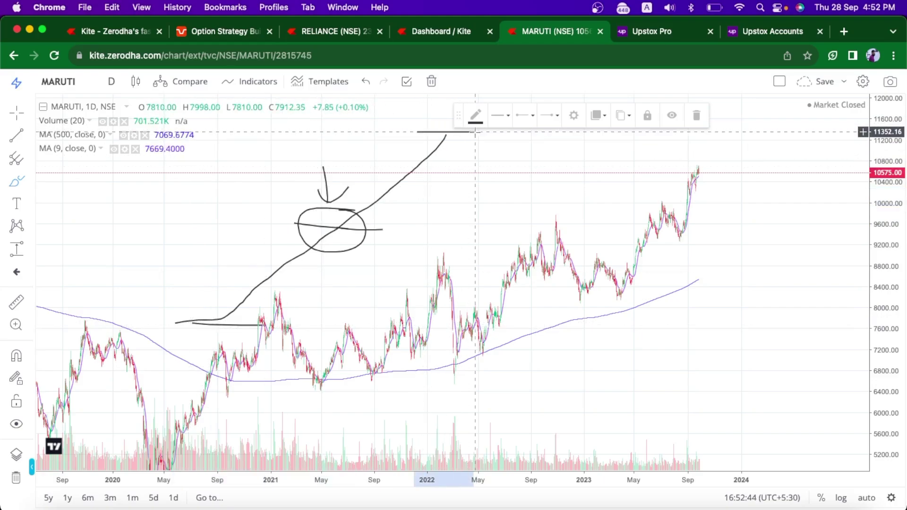
# Emphasize the rising line's midpoint with an inner circle and additional arrow strokes pointing at it
pyautogui.moveTo(355, 209); pyautogui.dragTo(317, 220)
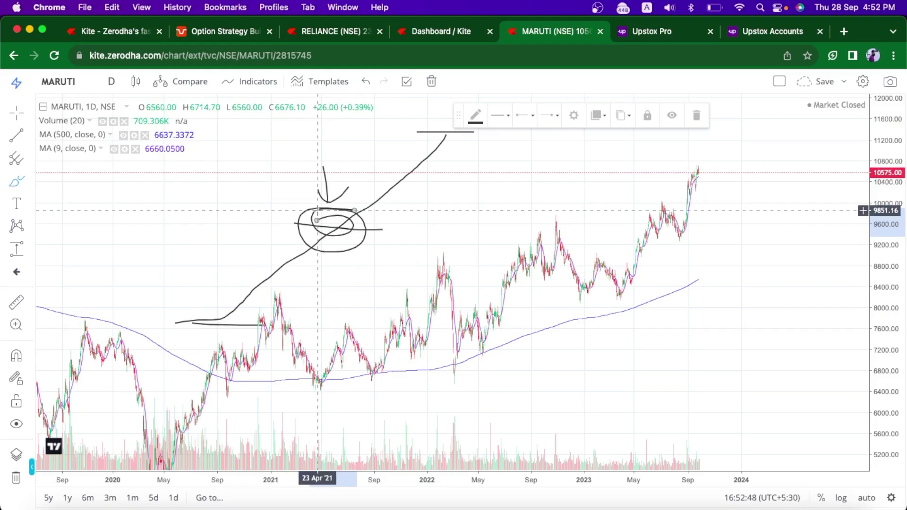
pyautogui.moveTo(245, 199)
pyautogui.mouseDown()
pyautogui.moveTo(290, 195)
pyautogui.moveTo(308, 213)
pyautogui.moveTo(306, 183)
pyautogui.mouseUp()
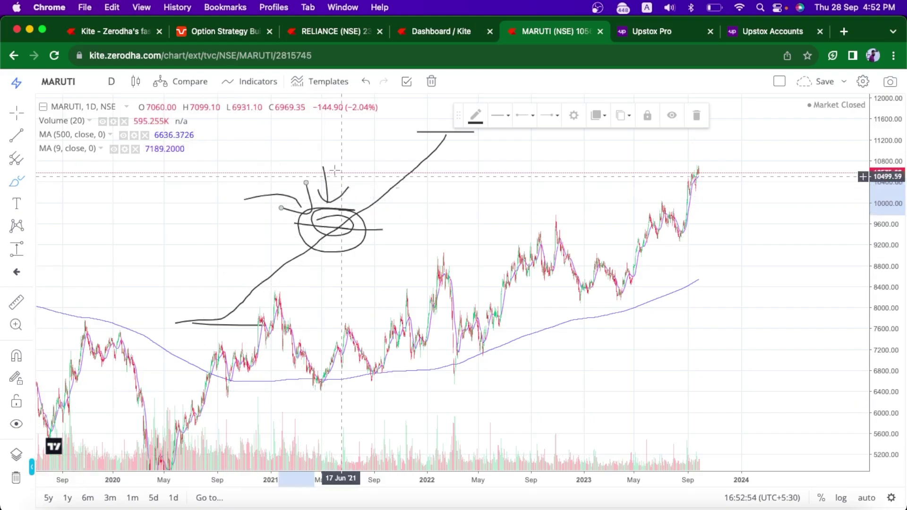
pyautogui.moveTo(269, 171)
pyautogui.mouseDown()
pyautogui.moveTo(315, 207)
pyautogui.moveTo(317, 171)
pyautogui.mouseUp()
# Clear the drawings and trace the MARUTI chart's 500-period moving average from early 2020 to November 2021 with the brush
pyautogui.click(14, 479)
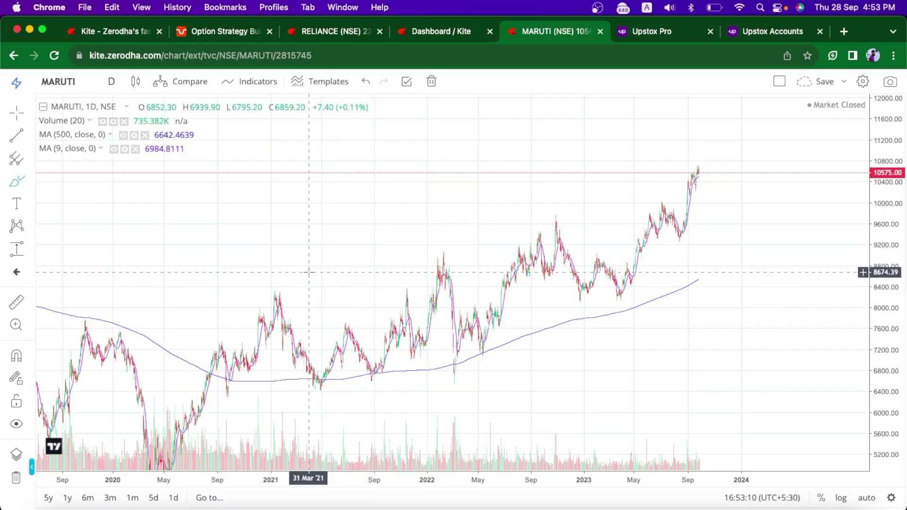
pyautogui.moveTo(296, 244); pyautogui.dragTo(631, 240)
pyautogui.scroll(5, 630, 239)
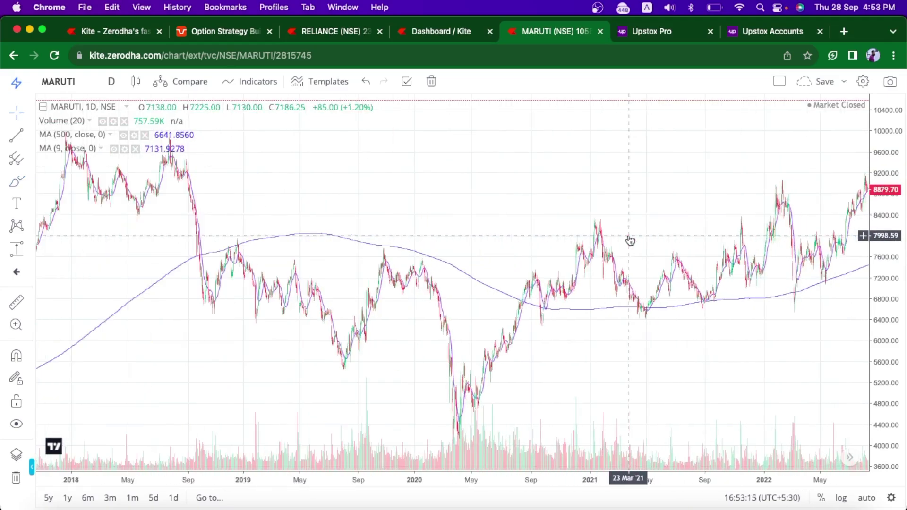
pyautogui.moveTo(536, 211); pyautogui.dragTo(633, 209)
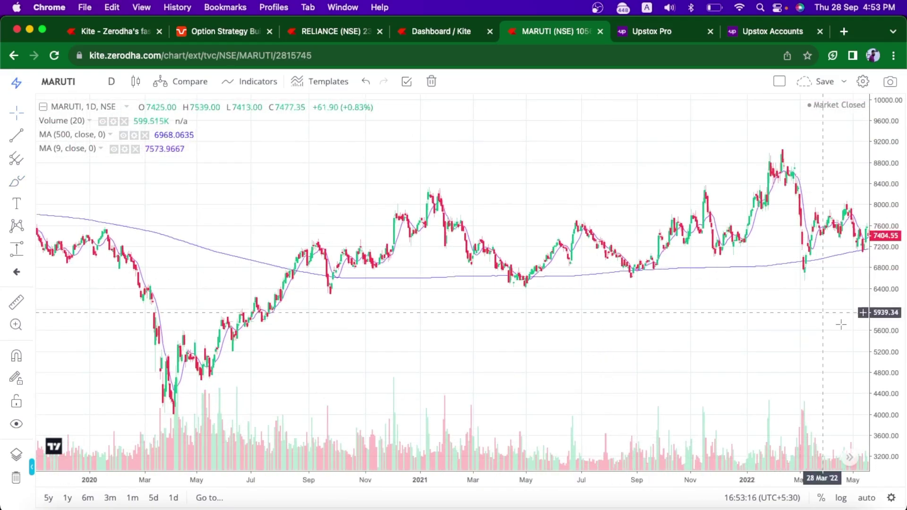
pyautogui.moveTo(874, 352); pyautogui.dragTo(862, 261)
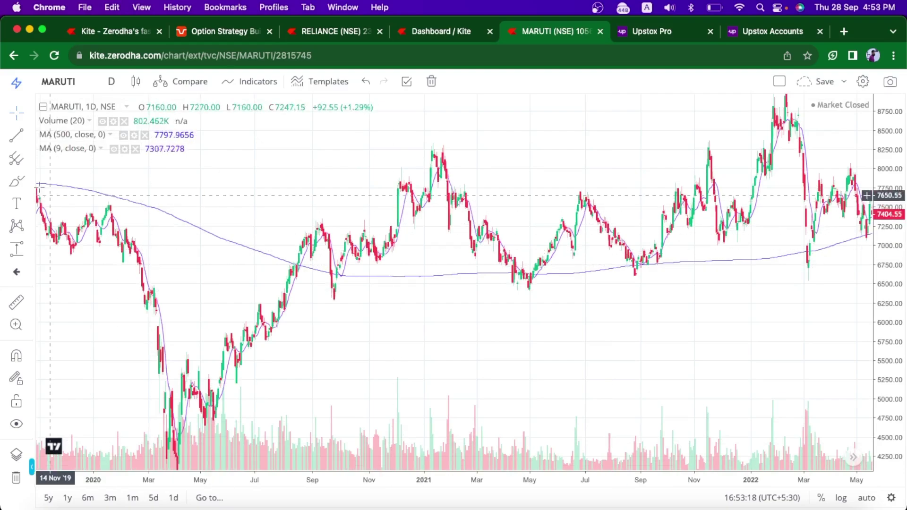
pyautogui.moveTo(127, 198)
pyautogui.mouseDown()
pyautogui.moveTo(304, 261)
pyautogui.moveTo(388, 279)
pyautogui.moveTo(525, 279)
pyautogui.moveTo(697, 255)
pyautogui.mouseUp()
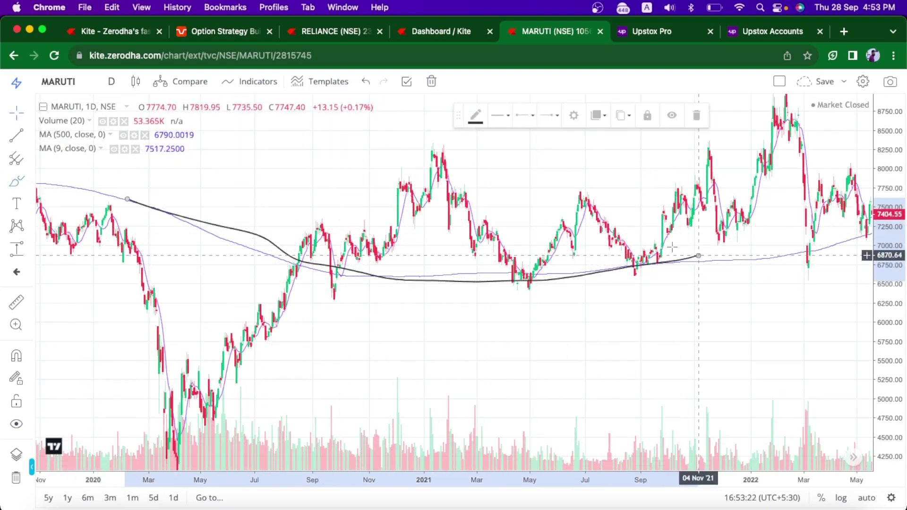
# Trace the price swings from mid-2020 to spring 2021, and mark the May 2021 touch of the moving average with circles and arrows
pyautogui.moveTo(280, 325)
pyautogui.mouseDown()
pyautogui.moveTo(313, 229)
pyautogui.moveTo(331, 288)
pyautogui.moveTo(361, 241)
pyautogui.moveTo(442, 169)
pyautogui.moveTo(454, 203)
pyautogui.moveTo(488, 242)
pyautogui.mouseUp()
pyautogui.moveTo(526, 279); pyautogui.dragTo(528, 280)
pyautogui.moveTo(542, 275)
pyautogui.mouseDown()
pyautogui.moveTo(538, 290)
pyautogui.moveTo(523, 272)
pyautogui.mouseUp()
pyautogui.moveTo(528, 218)
pyautogui.mouseDown()
pyautogui.moveTo(526, 249)
pyautogui.moveTo(537, 246)
pyautogui.mouseUp()
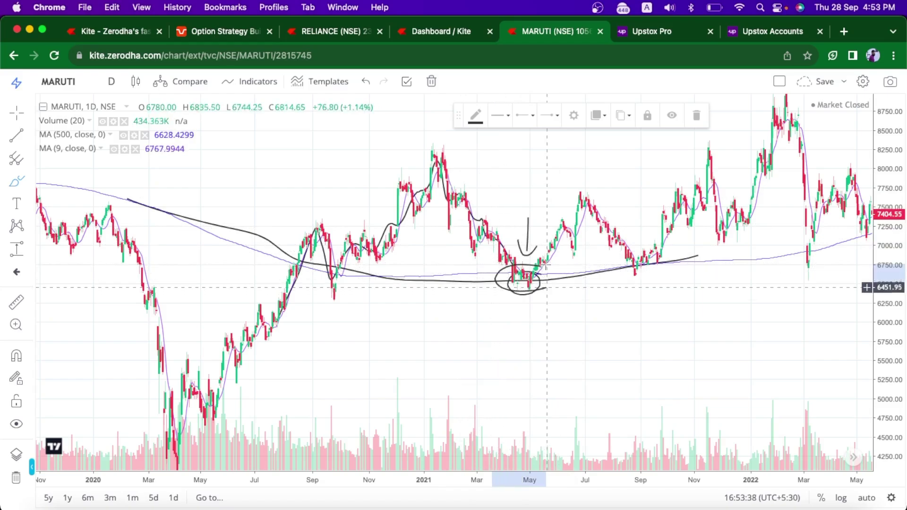
pyautogui.moveTo(528, 217)
pyautogui.mouseDown()
pyautogui.moveTo(522, 256)
pyautogui.moveTo(528, 257)
pyautogui.mouseUp()
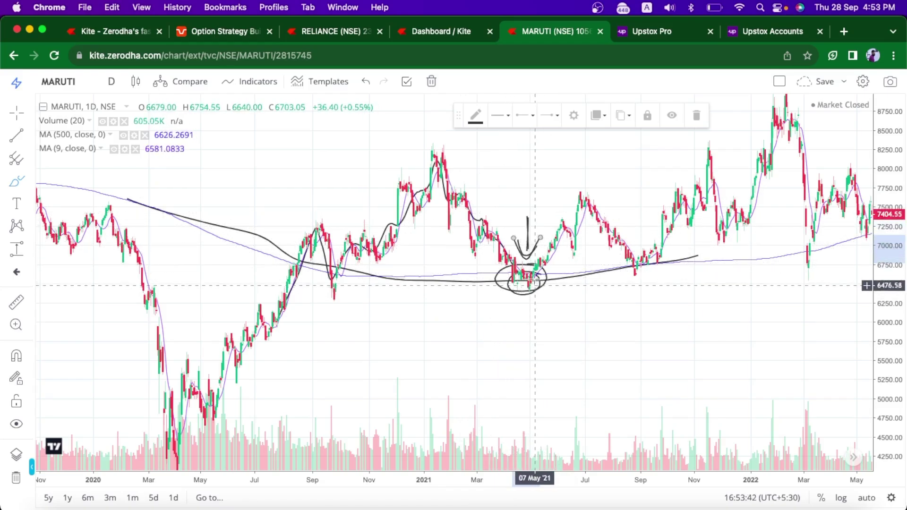
pyautogui.moveTo(486, 254); pyautogui.dragTo(511, 266)
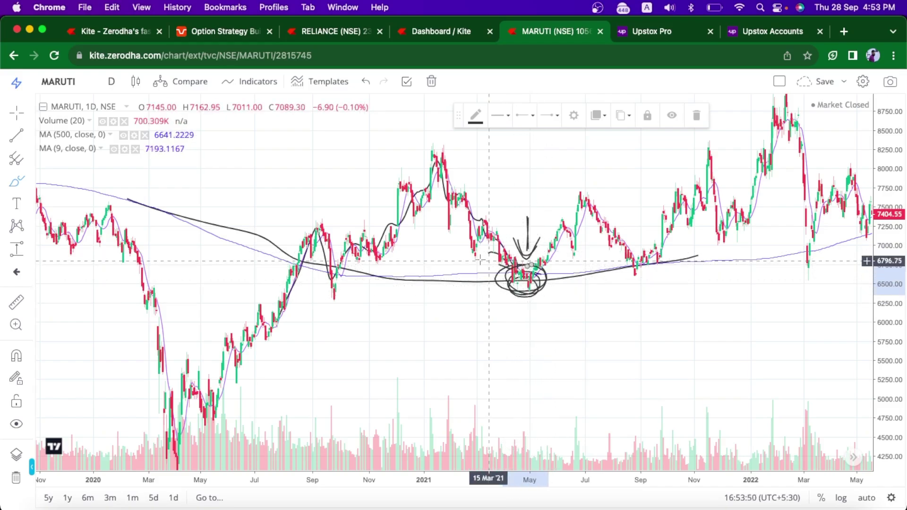
pyautogui.moveTo(450, 254); pyautogui.dragTo(469, 264)
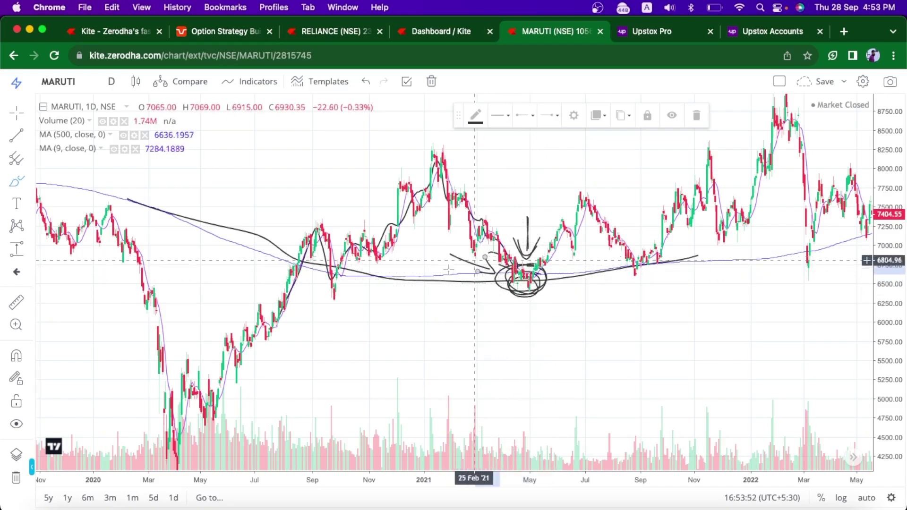
# Clear the drawings, circle the spring 2021 touch of the 500-period moving average and trace the price rebound to July 2021
pyautogui.click(16, 478)
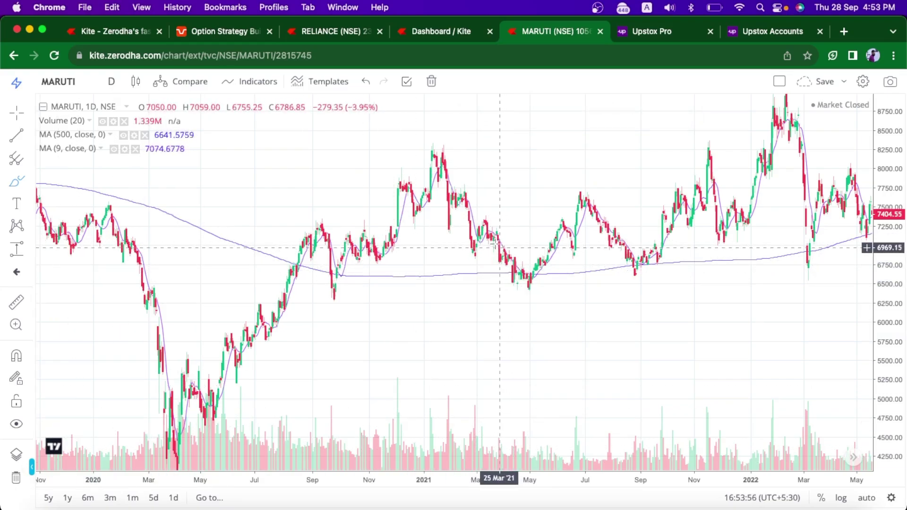
pyautogui.moveTo(500, 247); pyautogui.dragTo(501, 246)
pyautogui.moveTo(532, 277)
pyautogui.mouseDown()
pyautogui.moveTo(537, 267)
pyautogui.moveTo(497, 271)
pyautogui.moveTo(529, 272)
pyautogui.moveTo(543, 254)
pyautogui.moveTo(521, 260)
pyautogui.moveTo(567, 236)
pyautogui.moveTo(588, 187)
pyautogui.mouseUp()
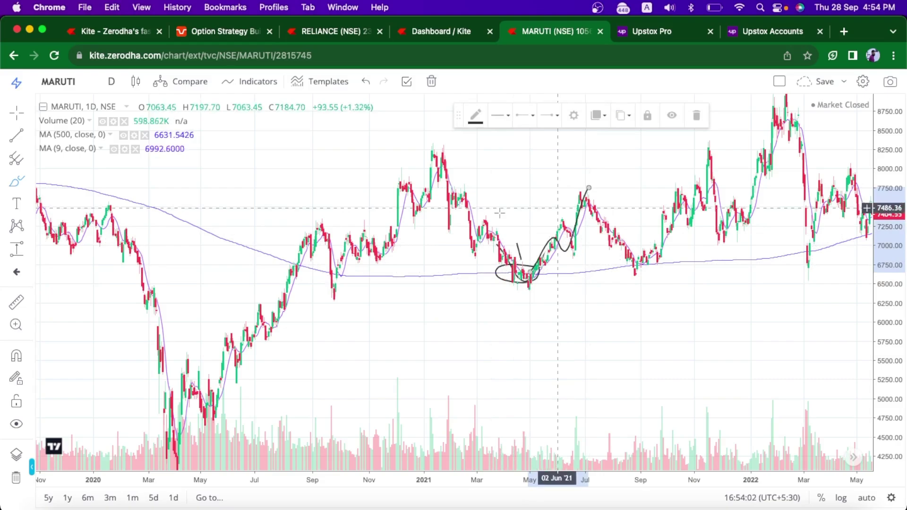
# Trace the MARUTI price swings below the 500-period moving average from September 2018 to spring 2020 with the brush
pyautogui.click(19, 116)
pyautogui.moveTo(177, 195); pyautogui.dragTo(657, 210)
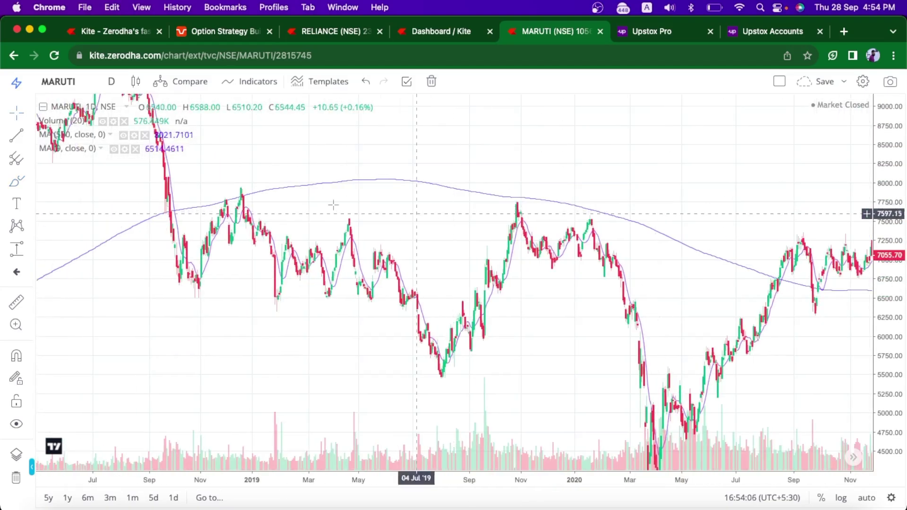
pyautogui.hscroll(-5, 396, 170)
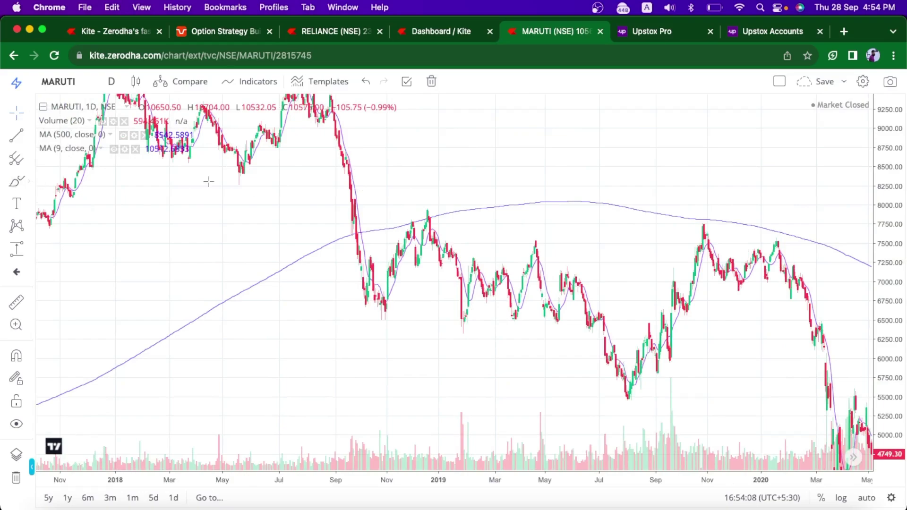
pyautogui.moveTo(351, 185)
pyautogui.mouseDown()
pyautogui.moveTo(378, 298)
pyautogui.moveTo(404, 248)
pyautogui.moveTo(441, 261)
pyautogui.moveTo(525, 250)
pyautogui.moveTo(592, 326)
pyautogui.moveTo(688, 278)
pyautogui.moveTo(757, 280)
pyautogui.moveTo(857, 404)
pyautogui.moveTo(871, 446)
pyautogui.mouseUp()
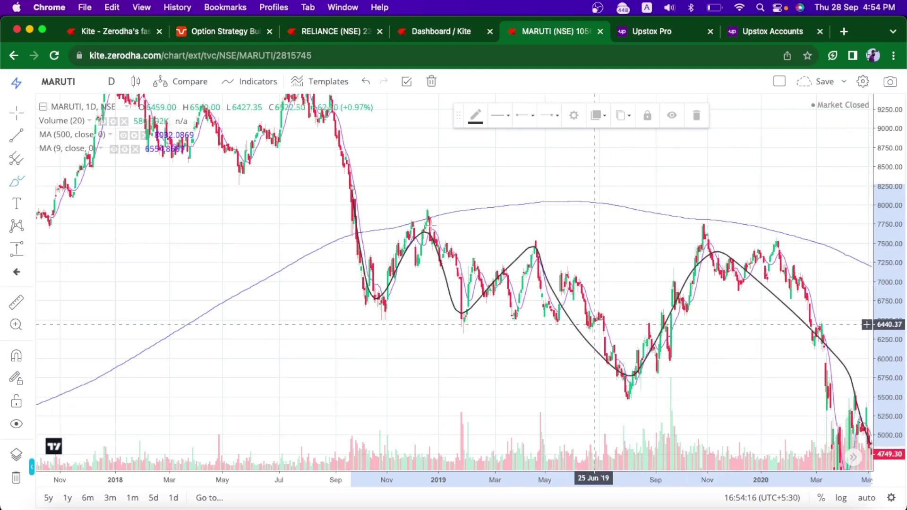
# Circle the autumn 2018 break below the 500-period moving average, point an arrow at it and trace the average there
pyautogui.moveTo(373, 216)
pyautogui.mouseDown()
pyautogui.moveTo(342, 217)
pyautogui.moveTo(369, 246)
pyautogui.mouseUp()
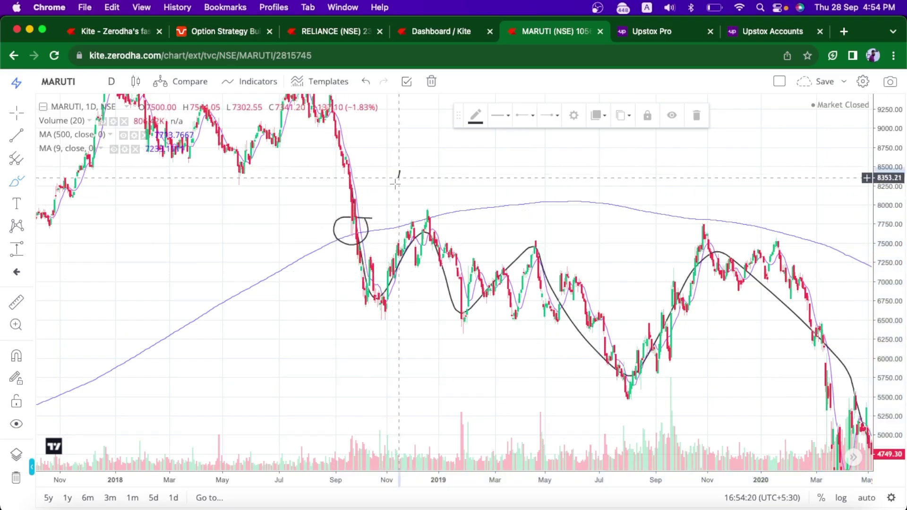
pyautogui.moveTo(399, 172); pyautogui.dragTo(375, 206)
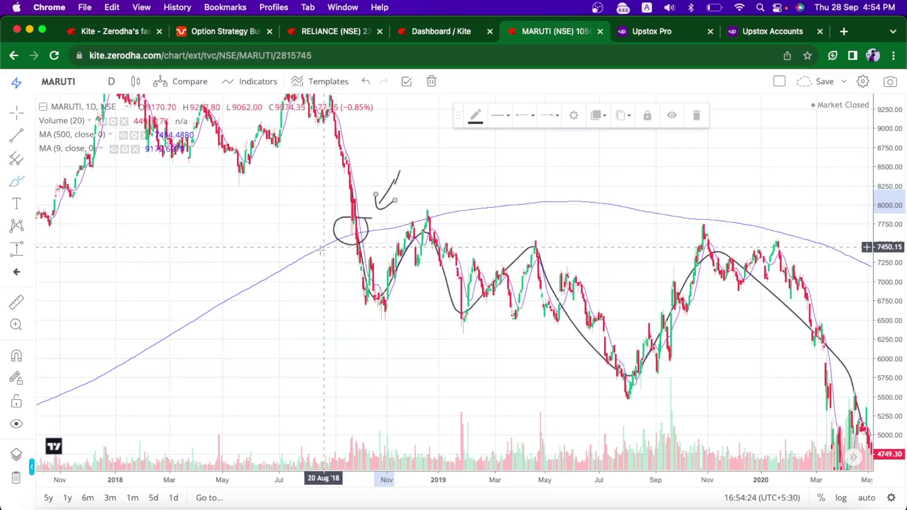
pyautogui.moveTo(312, 253); pyautogui.dragTo(341, 239)
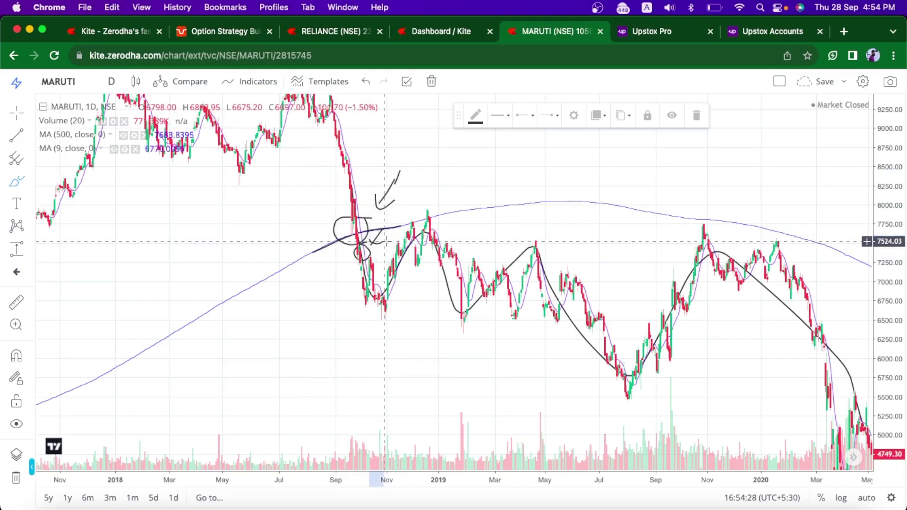
# Clear the drawings, retrace the moving average from mid-2018 to early 2019 and mark the price crossing with circles and arrows
pyautogui.click(16, 478)
pyautogui.moveTo(282, 264); pyautogui.dragTo(366, 233)
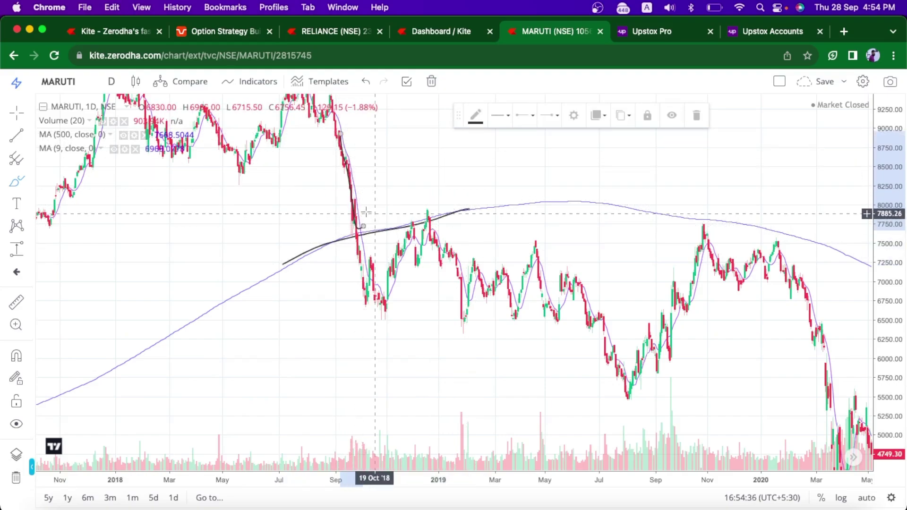
pyautogui.moveTo(370, 213); pyautogui.dragTo(347, 247)
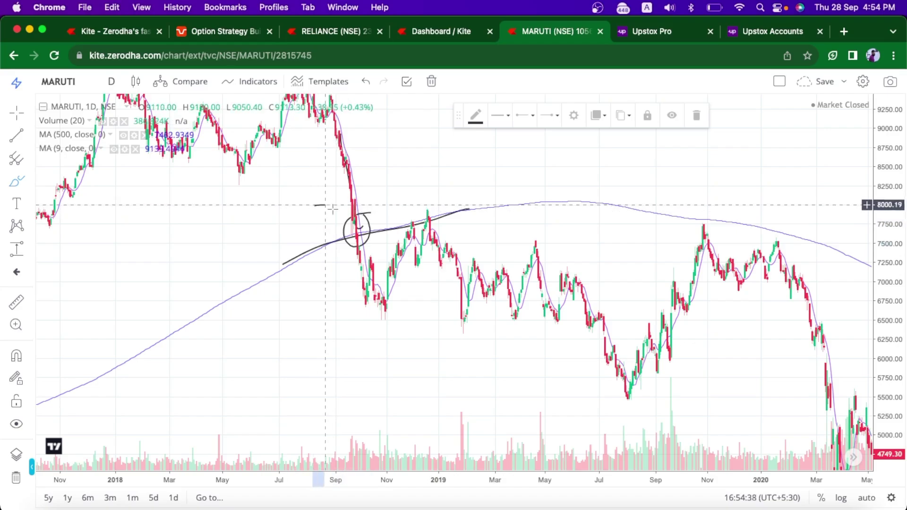
pyautogui.moveTo(314, 205); pyautogui.dragTo(361, 229)
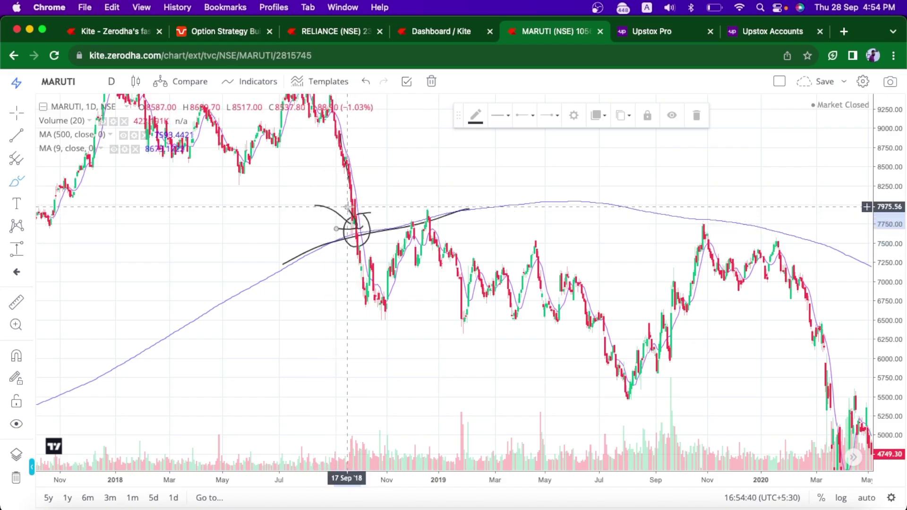
pyautogui.moveTo(399, 188); pyautogui.dragTo(363, 223)
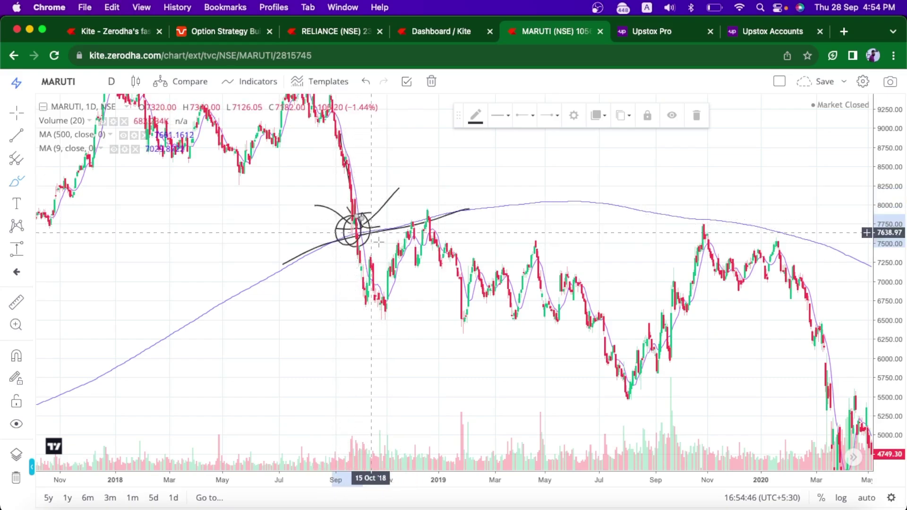
# Trace the price swings after the autumn 2018 breakdown through early 2020 twice, adding a stroke above the crossing
pyautogui.moveTo(359, 262); pyautogui.dragTo(407, 263)
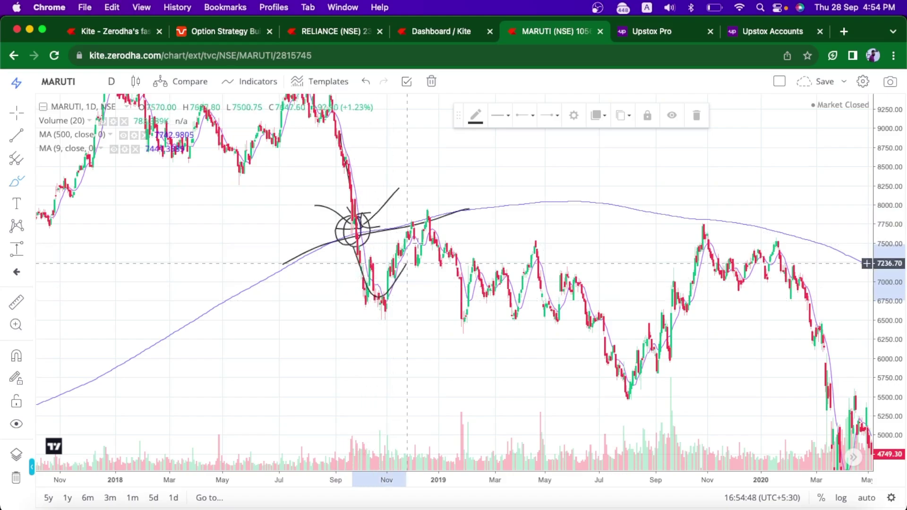
pyautogui.moveTo(429, 229)
pyautogui.mouseDown()
pyautogui.moveTo(442, 279)
pyautogui.moveTo(477, 297)
pyautogui.moveTo(531, 252)
pyautogui.moveTo(556, 317)
pyautogui.moveTo(584, 314)
pyautogui.moveTo(614, 362)
pyautogui.moveTo(698, 278)
pyautogui.moveTo(758, 262)
pyautogui.moveTo(801, 311)
pyautogui.mouseUp()
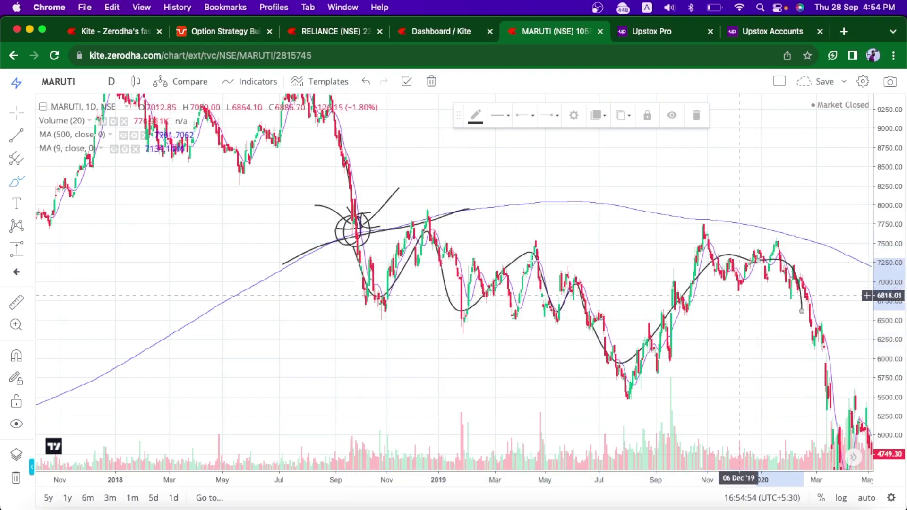
pyautogui.moveTo(391, 174); pyautogui.dragTo(382, 199)
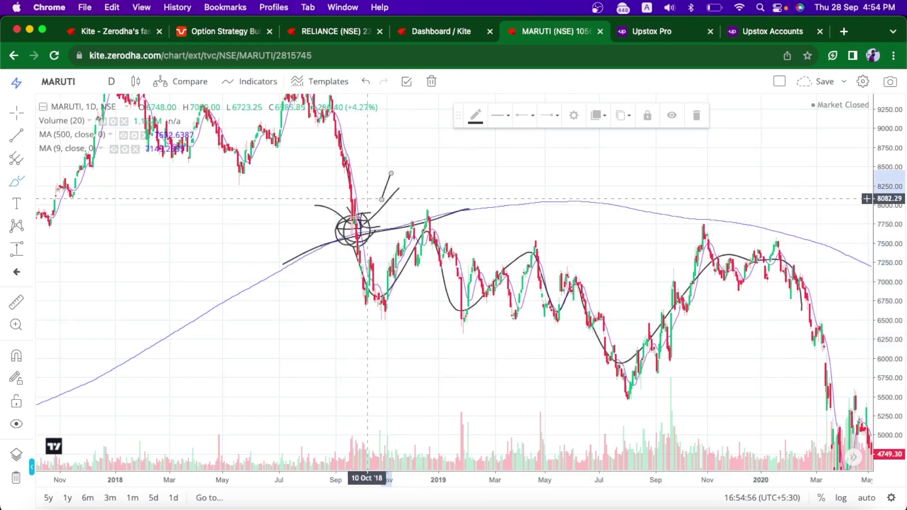
pyautogui.moveTo(358, 231)
pyautogui.mouseDown()
pyautogui.moveTo(364, 269)
pyautogui.moveTo(370, 261)
pyautogui.moveTo(377, 271)
pyautogui.moveTo(456, 231)
pyautogui.moveTo(465, 302)
pyautogui.moveTo(568, 285)
pyautogui.moveTo(611, 358)
pyautogui.moveTo(723, 231)
pyautogui.moveTo(807, 314)
pyautogui.moveTo(839, 437)
pyautogui.mouseUp()
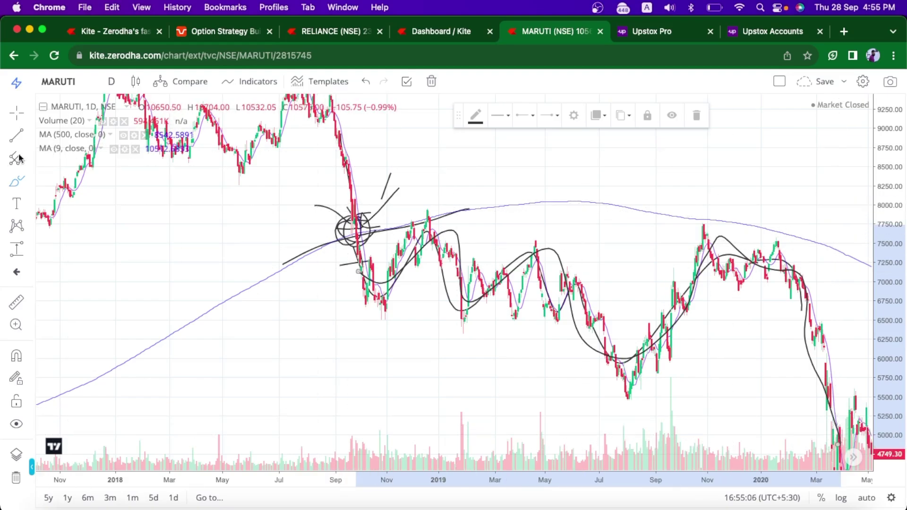
# Remove all brush drawings from the chart
pyautogui.moveTo(563, 189); pyautogui.dragTo(212, 206)
pyautogui.click(16, 478)
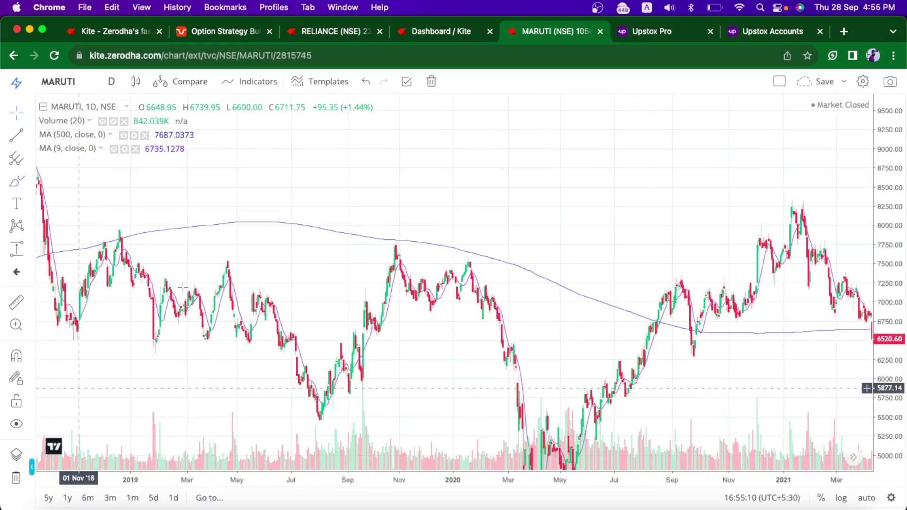
# Trace the price with a brush stroke from its November 2020 rise through the early 2021 peak down to the 500-period moving average in April 2021
pyautogui.moveTo(565, 191); pyautogui.dragTo(243, 196)
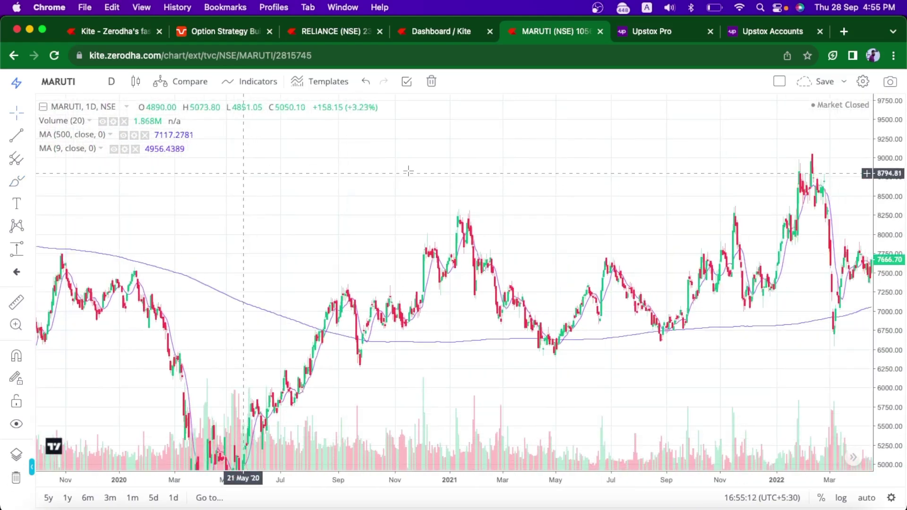
pyautogui.moveTo(557, 199); pyautogui.dragTo(447, 195)
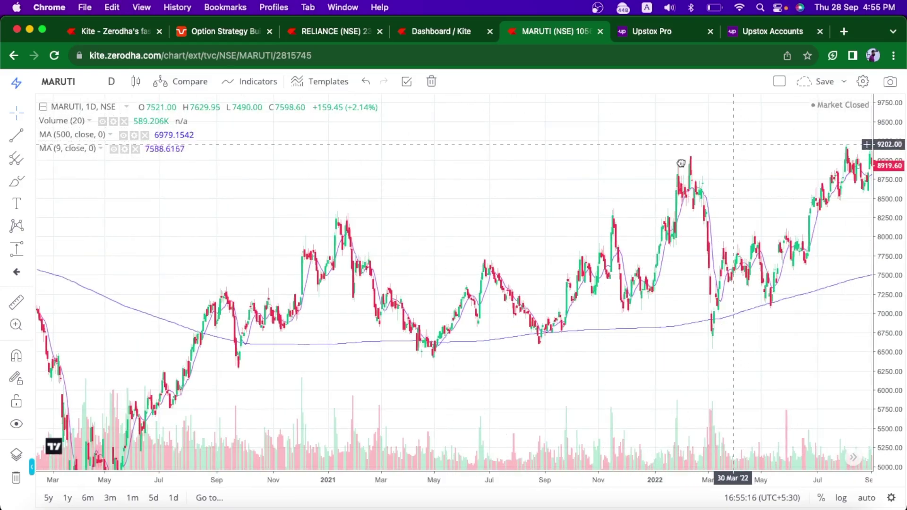
pyautogui.moveTo(682, 162); pyautogui.dragTo(455, 175)
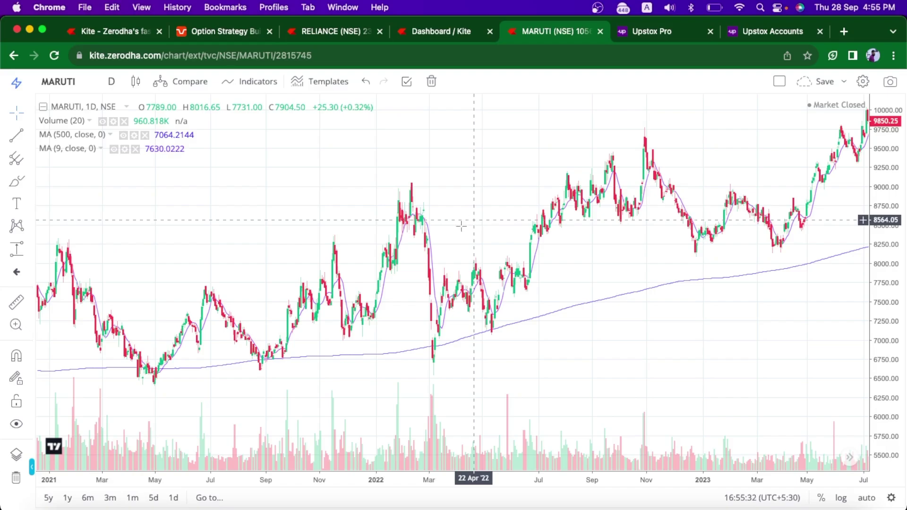
pyautogui.moveTo(251, 241)
pyautogui.mouseDown()
pyautogui.moveTo(448, 239)
pyautogui.moveTo(635, 203)
pyautogui.mouseUp()
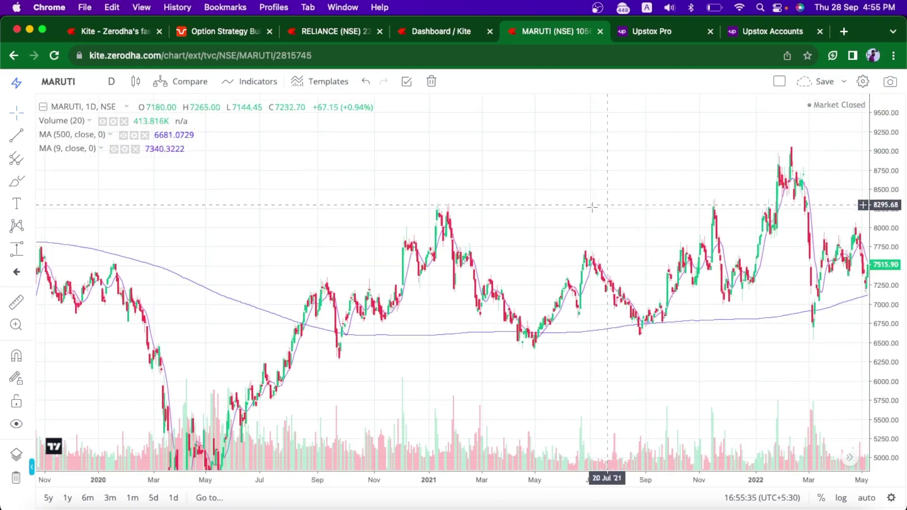
pyautogui.click(14, 185)
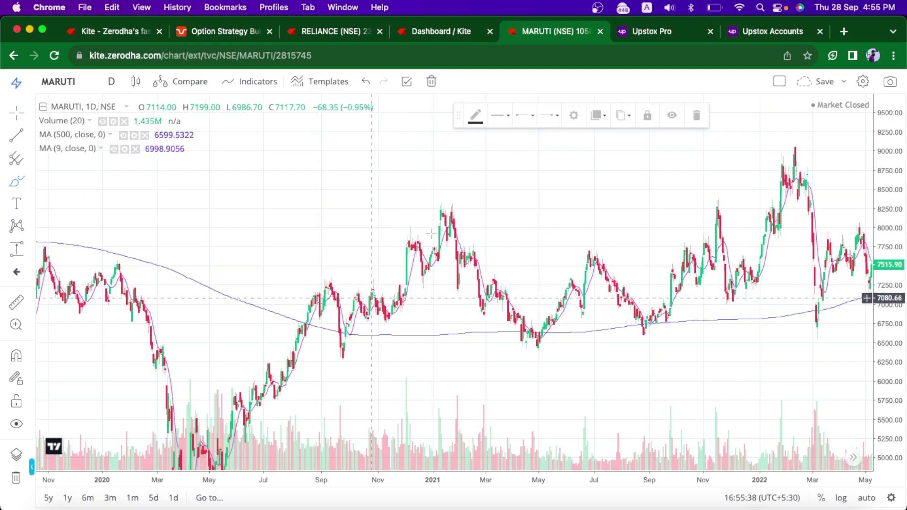
pyautogui.moveTo(378, 293)
pyautogui.mouseDown()
pyautogui.moveTo(448, 214)
pyautogui.moveTo(477, 254)
pyautogui.moveTo(481, 289)
pyautogui.moveTo(523, 329)
pyautogui.mouseUp()
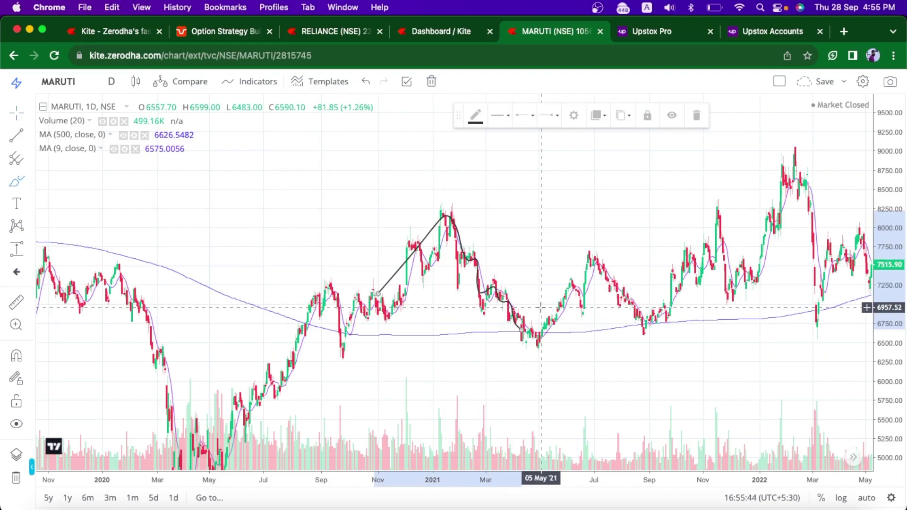
pyautogui.hscroll(-1, 534, 307)
pyautogui.hscroll(5, 520, 314)
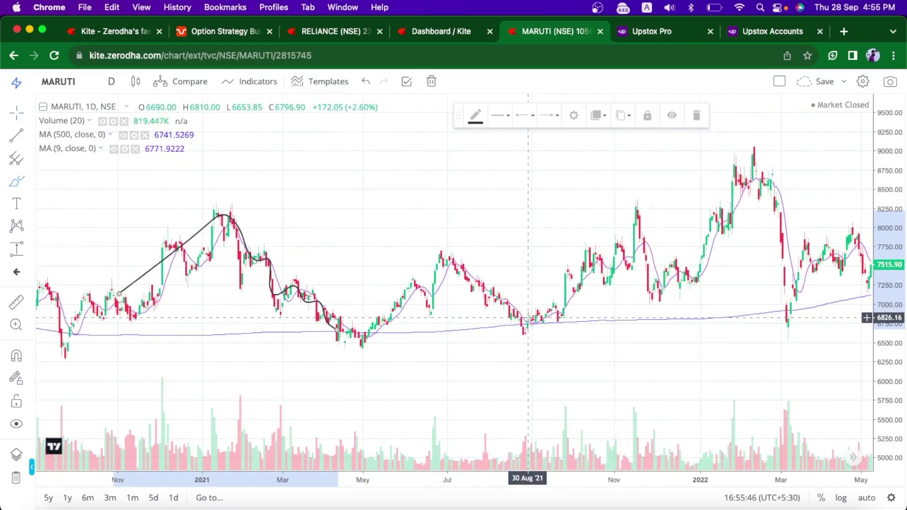
# Clear the drawings, mark the April 2021 break below the average with a circle and arrow, and trace the dip and recovery into June
pyautogui.click(15, 478)
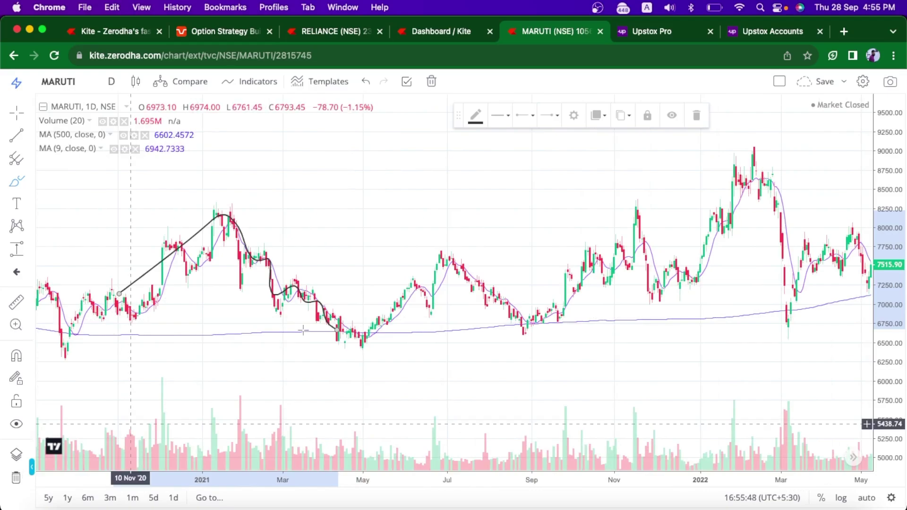
pyautogui.moveTo(336, 318); pyautogui.dragTo(335, 346)
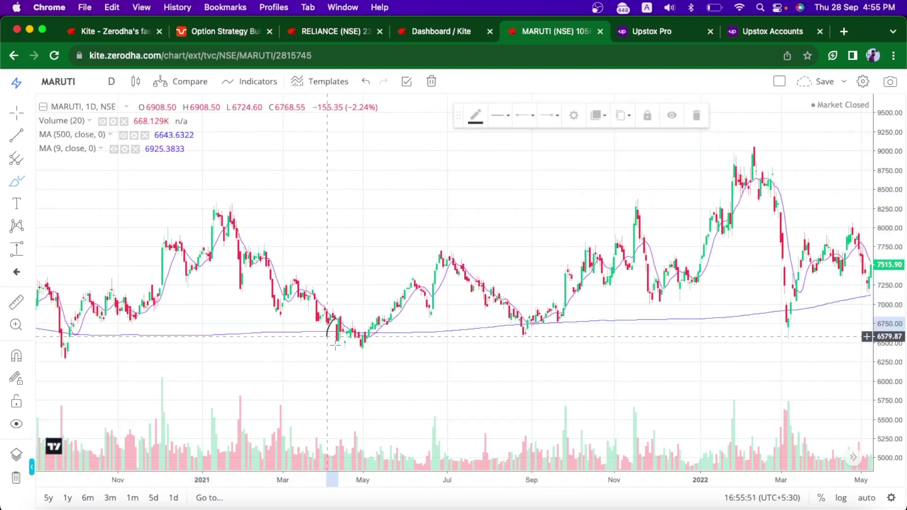
pyautogui.moveTo(341, 298)
pyautogui.mouseDown()
pyautogui.moveTo(317, 315)
pyautogui.moveTo(330, 314)
pyautogui.mouseUp()
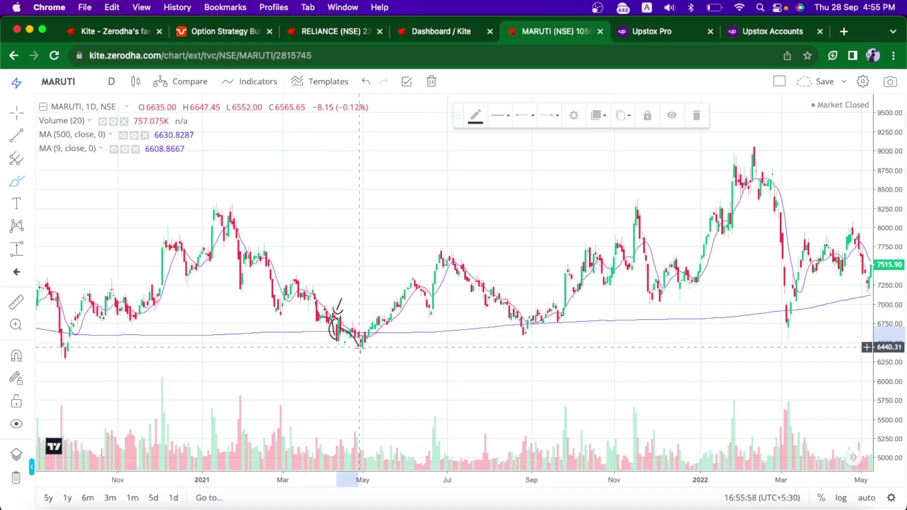
pyautogui.moveTo(421, 287); pyautogui.dragTo(435, 289)
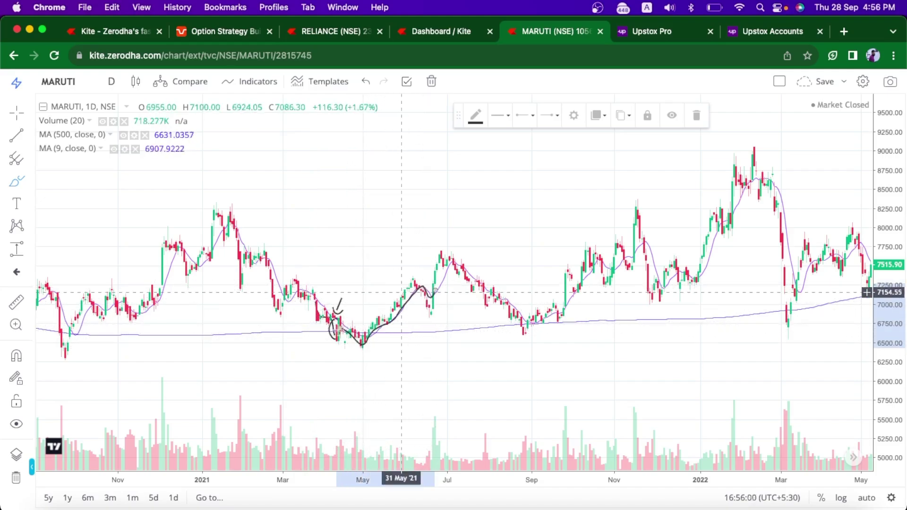
# Replace the drawings with a trace of the January–May 2021 decline, then with the April–May dip and a circle and arrow on the rebound
pyautogui.click(17, 476)
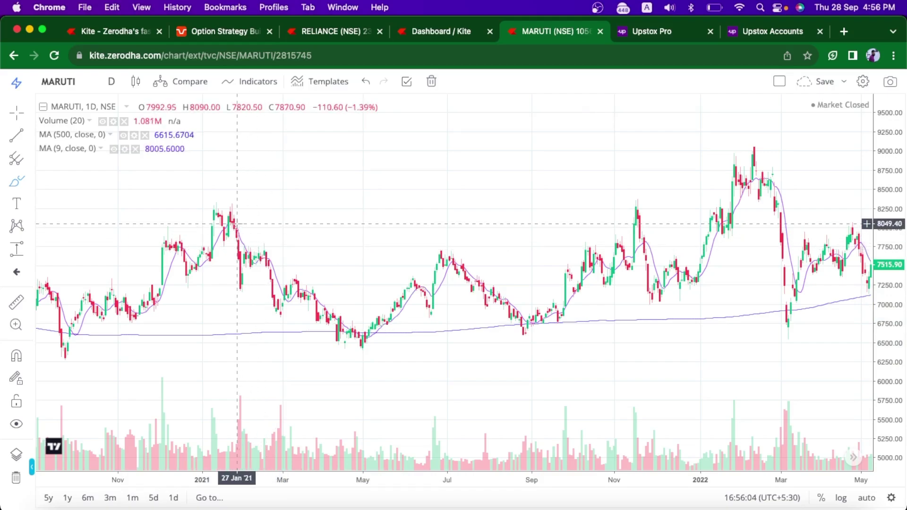
pyautogui.moveTo(234, 222)
pyautogui.mouseDown()
pyautogui.moveTo(240, 282)
pyautogui.moveTo(260, 255)
pyautogui.moveTo(272, 297)
pyautogui.moveTo(310, 277)
pyautogui.mouseUp()
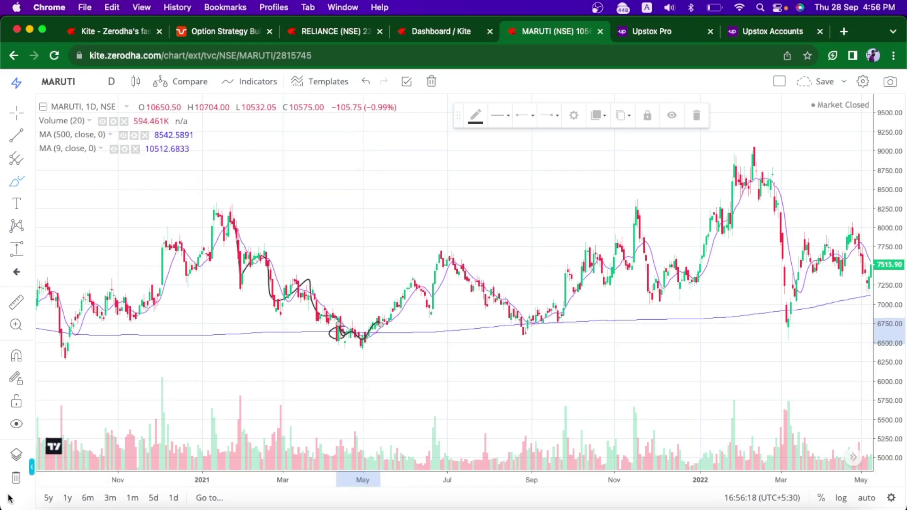
pyautogui.click(16, 478)
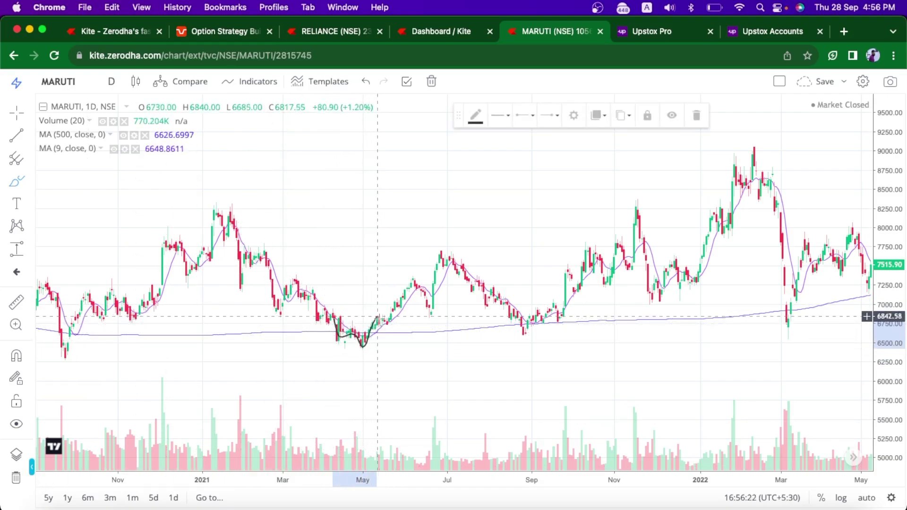
pyautogui.moveTo(391, 321)
pyautogui.mouseDown()
pyautogui.moveTo(382, 295)
pyautogui.moveTo(389, 303)
pyautogui.mouseUp()
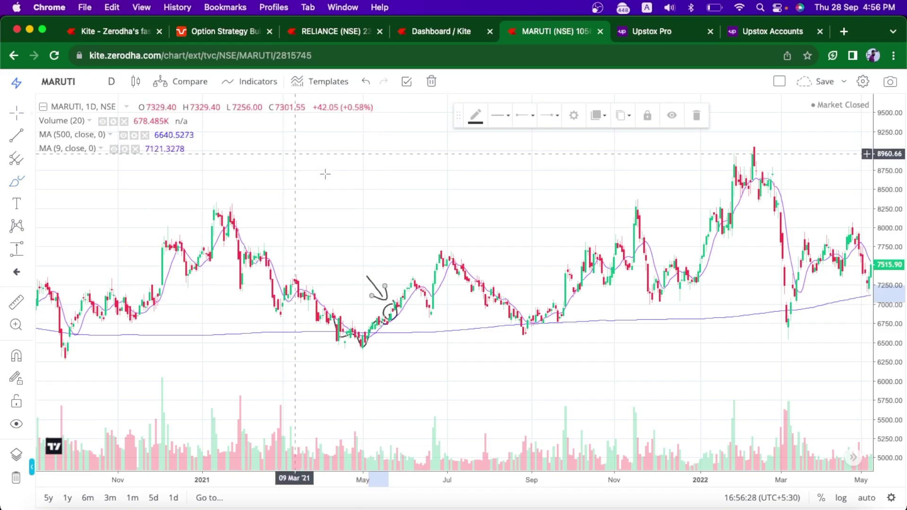
# Enlarge the October 2020 to September 2021 range, remove the old drawings and mark the late May 2021 candles with a circle and arrow
pyautogui.moveTo(395, 206); pyautogui.dragTo(547, 230)
pyautogui.scroll(-3, 547, 233)
pyautogui.scroll(5, 545, 234)
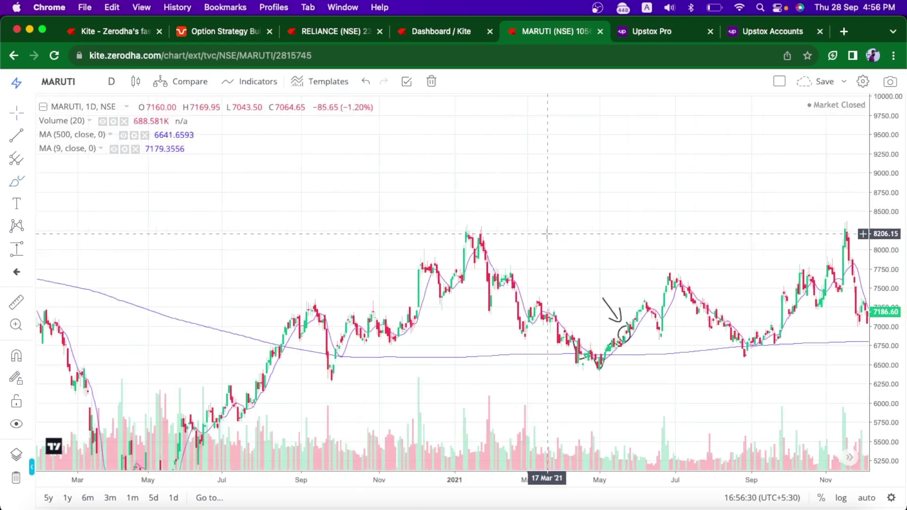
pyautogui.scroll(3, 546, 233)
pyautogui.moveTo(406, 239); pyautogui.dragTo(607, 245)
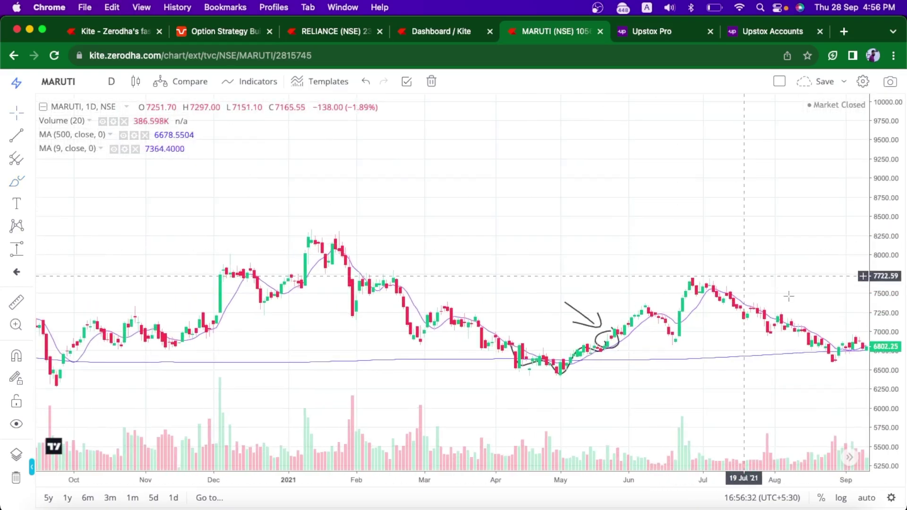
pyautogui.moveTo(868, 383); pyautogui.dragTo(871, 310)
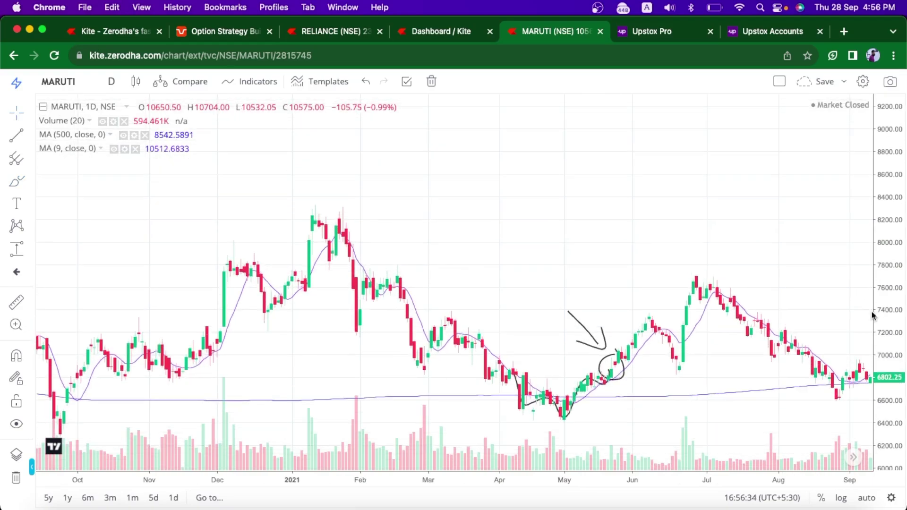
pyautogui.moveTo(690, 301); pyautogui.dragTo(663, 248)
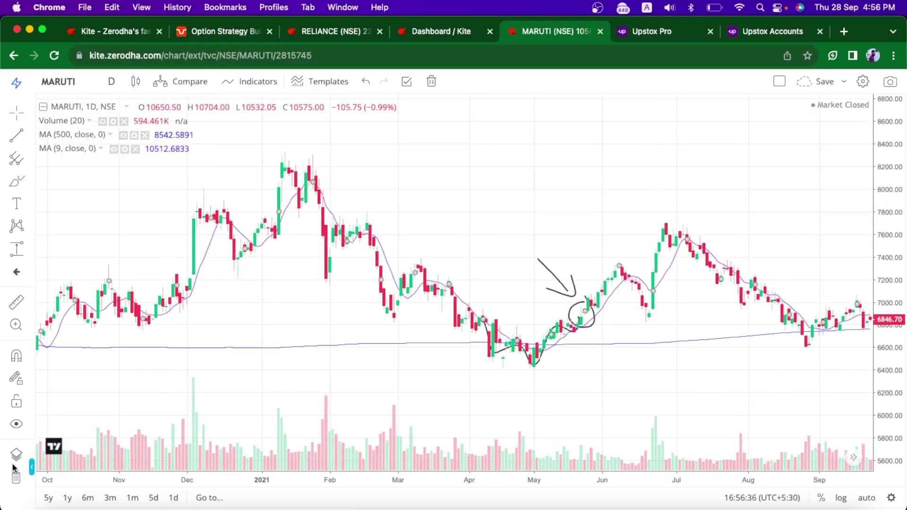
pyautogui.click(14, 182)
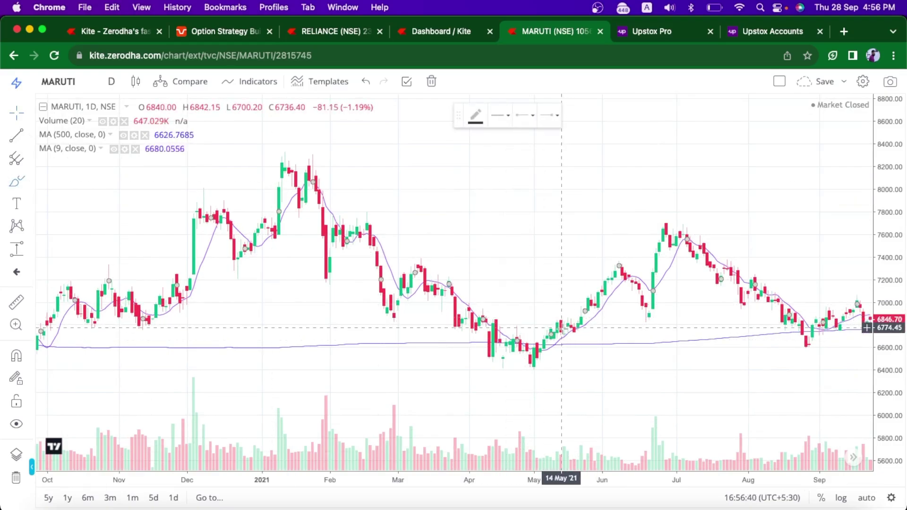
pyautogui.moveTo(579, 301)
pyautogui.mouseDown()
pyautogui.moveTo(588, 330)
pyautogui.moveTo(572, 296)
pyautogui.moveTo(585, 283)
pyautogui.mouseUp()
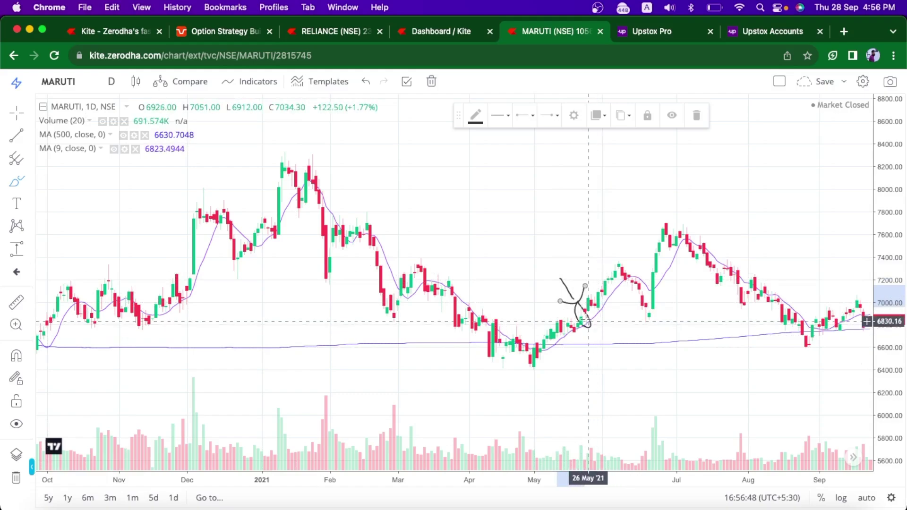
# Draw horizontal strokes at the late May 2021 level and above the late June peak, with a curved arrow pointing to the upper one
pyautogui.moveTo(577, 312); pyautogui.dragTo(673, 312)
pyautogui.moveTo(622, 217); pyautogui.dragTo(686, 217)
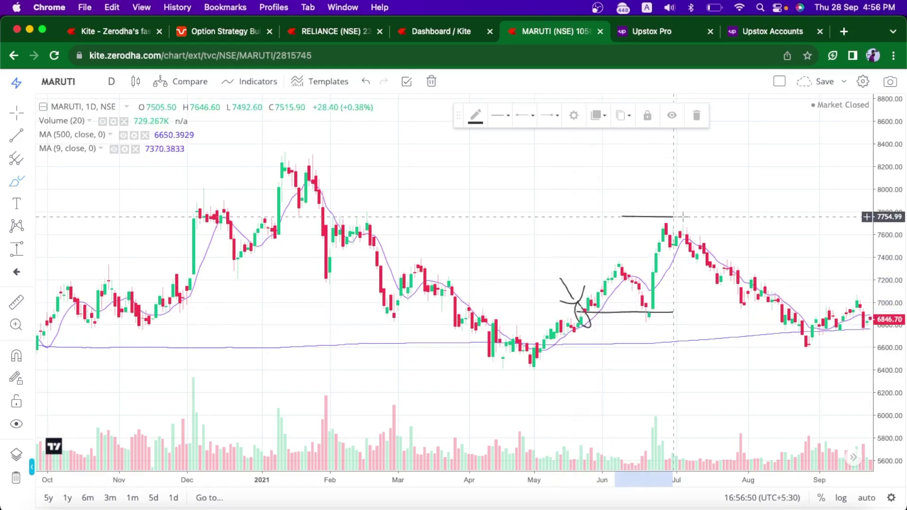
pyautogui.moveTo(542, 200)
pyautogui.mouseDown()
pyautogui.moveTo(615, 221)
pyautogui.moveTo(624, 199)
pyautogui.mouseUp()
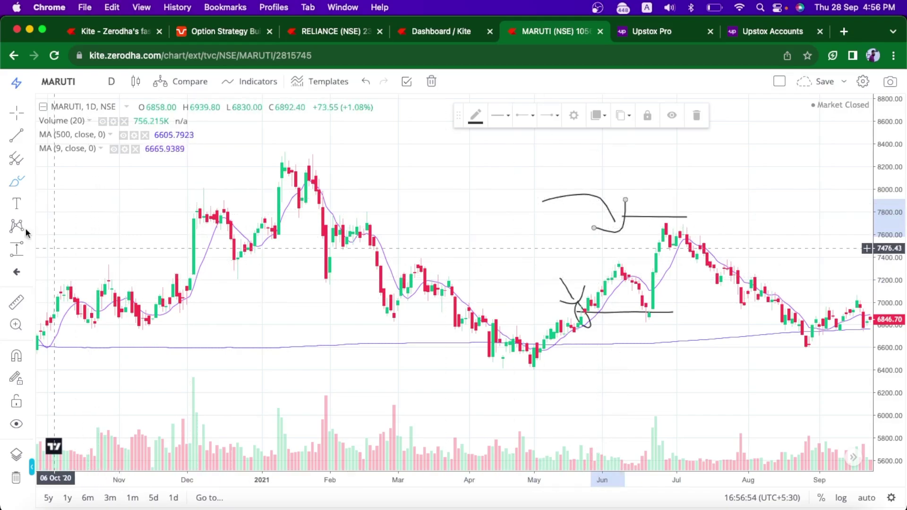
# Clear the drawings, trace the early 2021 decline into a projected downward arrow, and draw upward arrows along the May–June rally
pyautogui.click(21, 478)
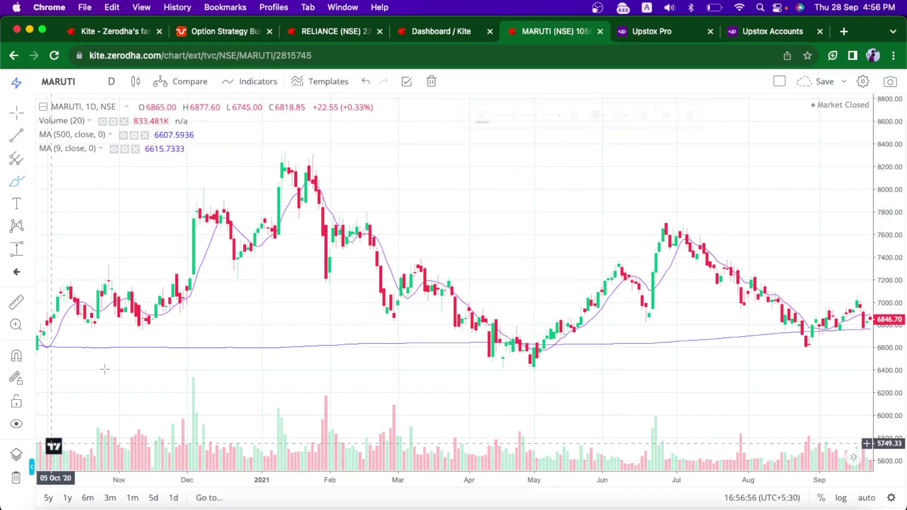
pyautogui.moveTo(311, 189)
pyautogui.mouseDown()
pyautogui.moveTo(398, 282)
pyautogui.moveTo(659, 428)
pyautogui.moveTo(656, 445)
pyautogui.moveTo(692, 454)
pyautogui.moveTo(676, 431)
pyautogui.mouseUp()
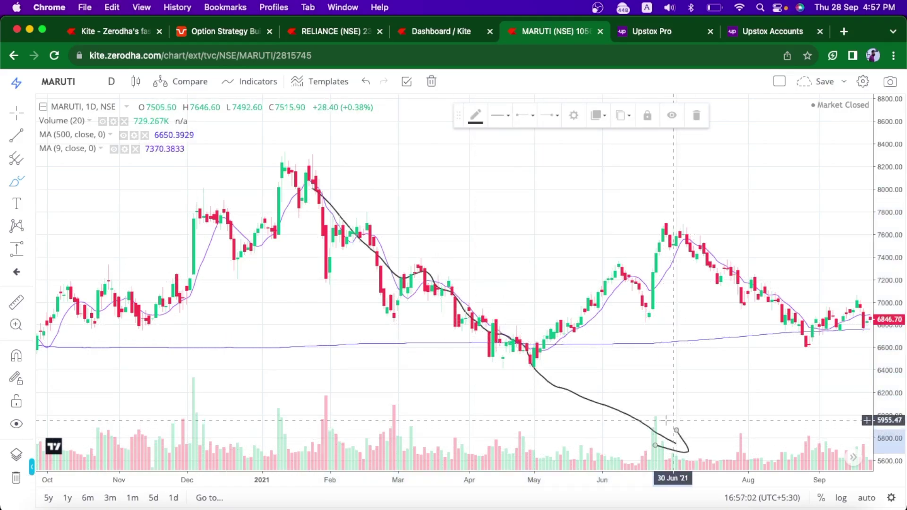
pyautogui.moveTo(532, 349)
pyautogui.mouseDown()
pyautogui.moveTo(620, 266)
pyautogui.moveTo(616, 285)
pyautogui.mouseUp()
pyautogui.moveTo(532, 360); pyautogui.dragTo(598, 397)
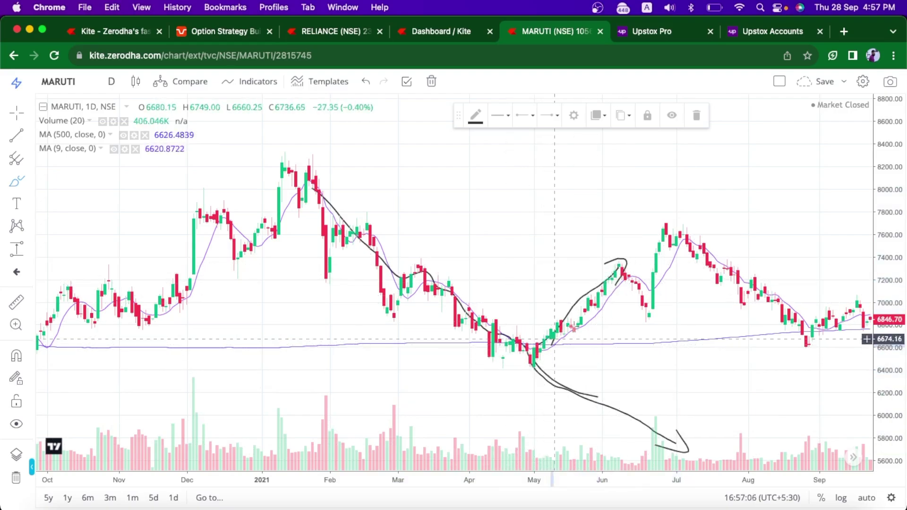
pyautogui.moveTo(604, 260); pyautogui.dragTo(625, 280)
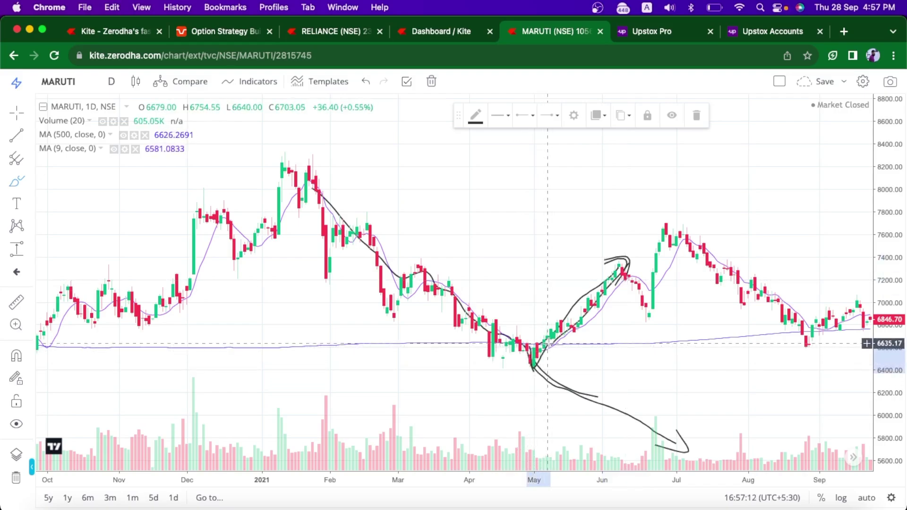
# Sketch a hypothetical drop from the average in May 2021, circle and point to its lower entry area, and continue it as a wavy decline
pyautogui.moveTo(548, 343)
pyautogui.mouseDown()
pyautogui.moveTo(577, 390)
pyautogui.moveTo(578, 377)
pyautogui.mouseUp()
pyautogui.moveTo(609, 363); pyautogui.dragTo(592, 382)
pyautogui.moveTo(591, 369); pyautogui.dragTo(607, 378)
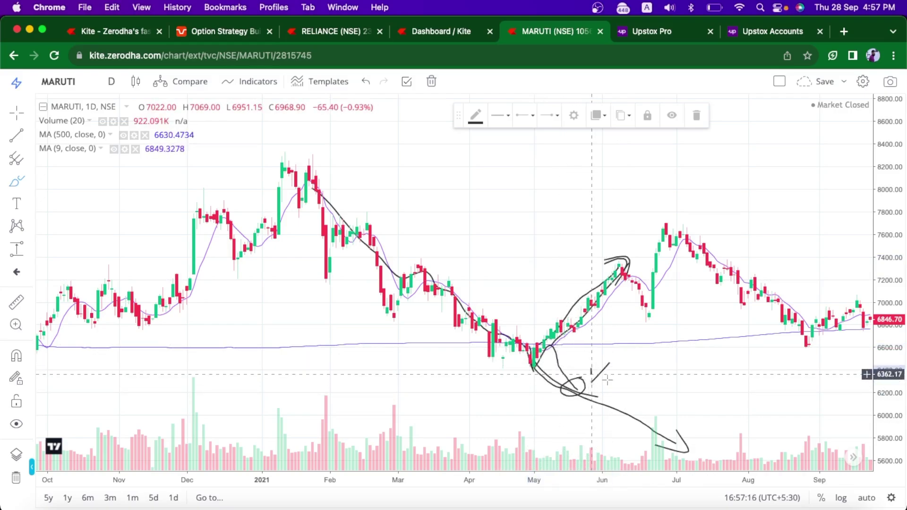
pyautogui.moveTo(534, 357); pyautogui.dragTo(574, 385)
pyautogui.moveTo(575, 378)
pyautogui.mouseDown()
pyautogui.moveTo(590, 404)
pyautogui.moveTo(734, 428)
pyautogui.mouseUp()
pyautogui.scroll(3, 422, 285)
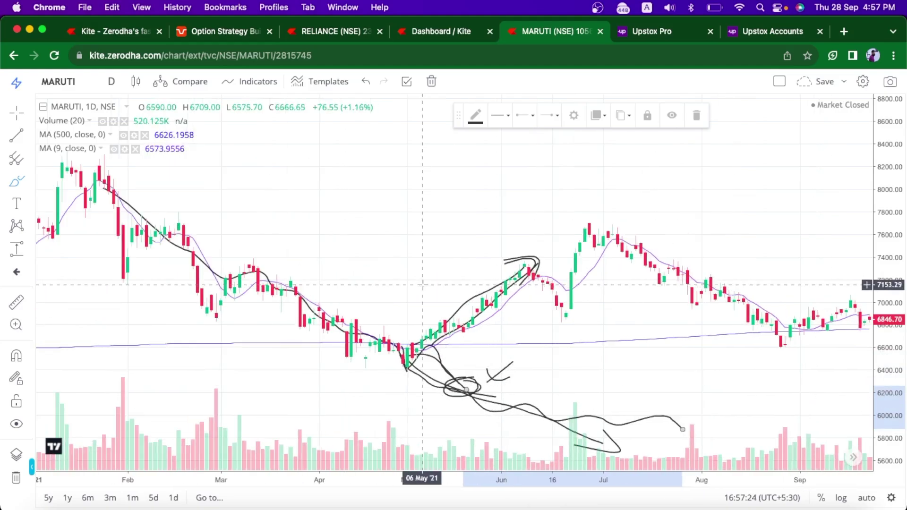
# Mark the October 2018 level with a circle, arrow and line to early 2020, underline the August 2019 low, and clear the drawings
pyautogui.scroll(-4, 421, 284)
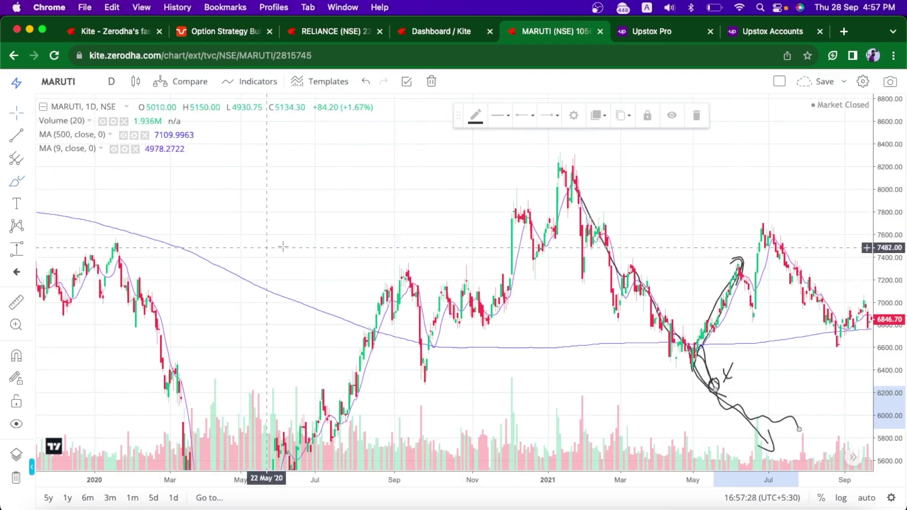
pyautogui.moveTo(339, 236); pyautogui.dragTo(665, 237)
pyautogui.moveTo(274, 231); pyautogui.dragTo(602, 237)
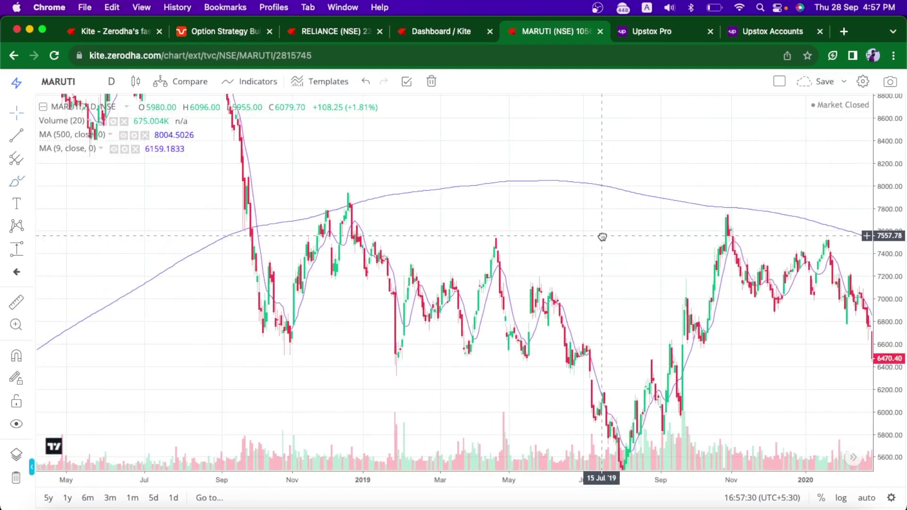
pyautogui.click(16, 181)
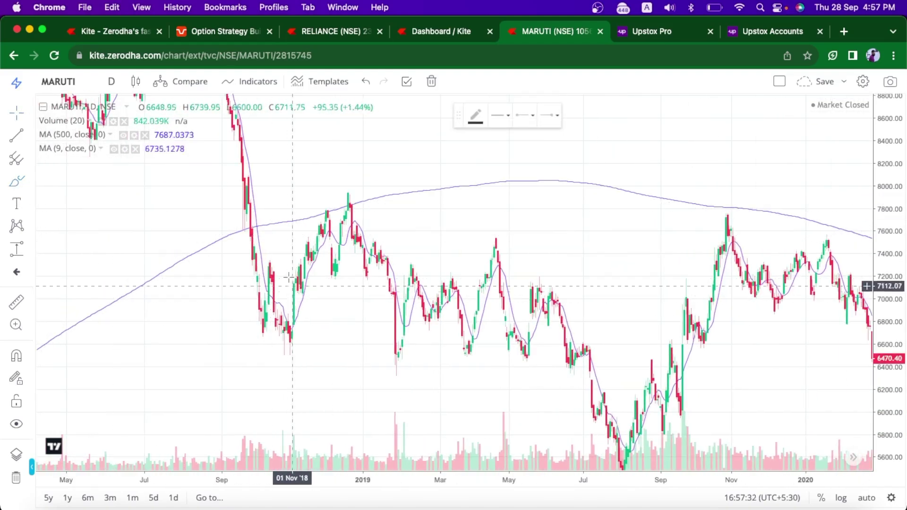
pyautogui.moveTo(272, 258)
pyautogui.mouseDown()
pyautogui.moveTo(248, 267)
pyautogui.moveTo(273, 265)
pyautogui.moveTo(287, 228)
pyautogui.moveTo(300, 249)
pyautogui.moveTo(826, 266)
pyautogui.mouseUp()
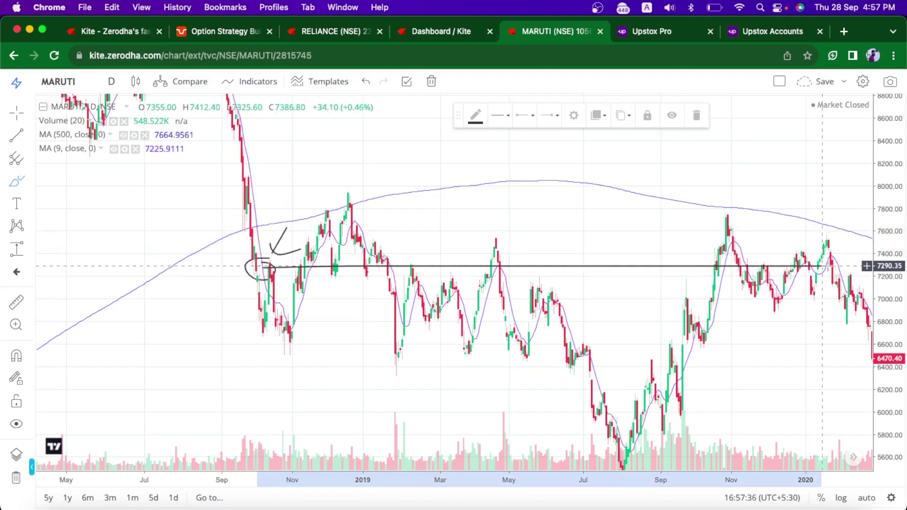
pyautogui.moveTo(594, 461); pyautogui.dragTo(730, 455)
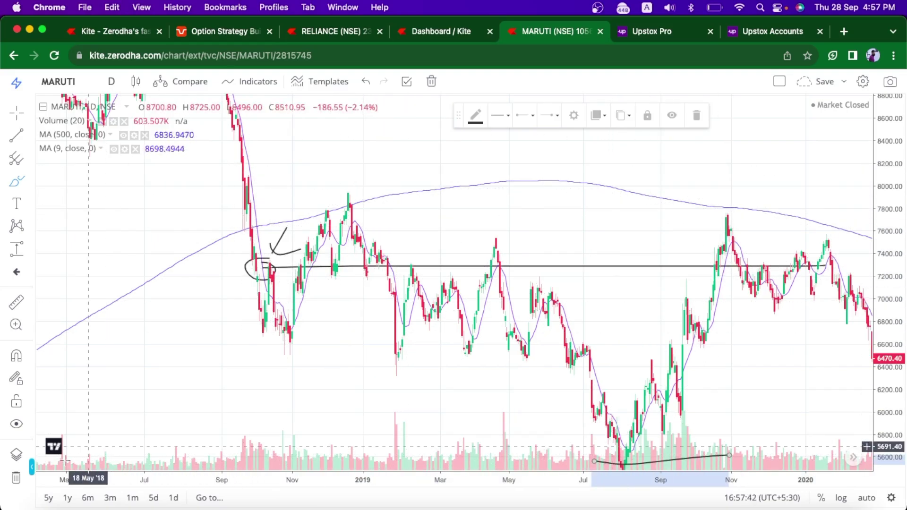
pyautogui.click(17, 479)
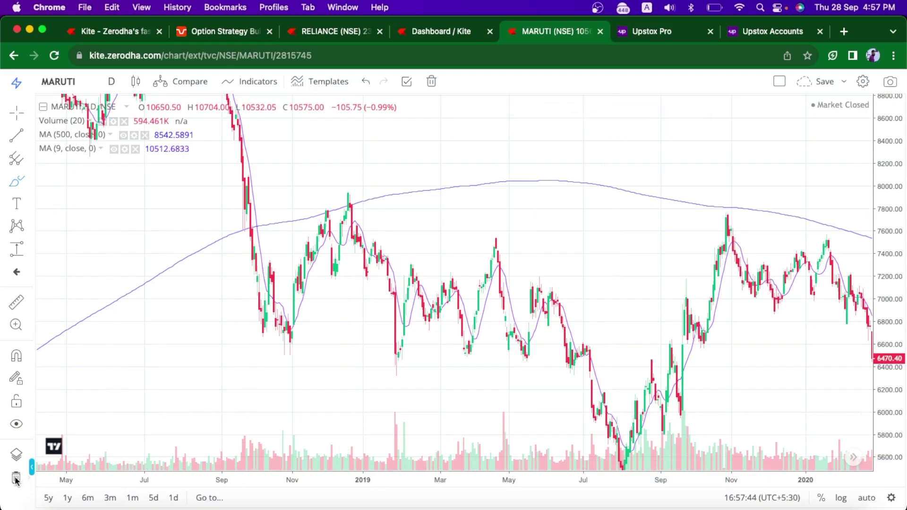